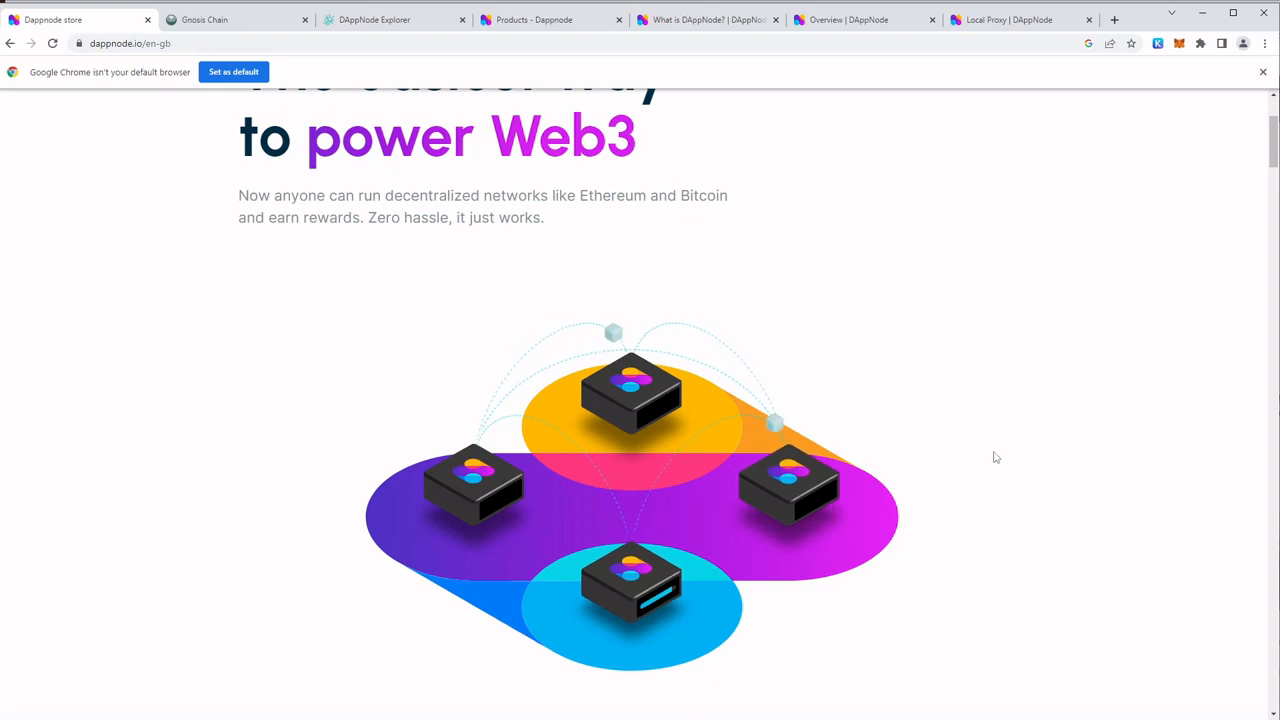
Read the Dappnode homepage's introduction to powering Web3 and the opening section of the Gnosis Chain homepage
{"action": "scroll", "coordinate": [1017, 491], "scroll_direction": "down", "scroll_amount": 1}
{"action": "scroll", "coordinate": [1017, 491], "scroll_direction": "down", "scroll_amount": 2}
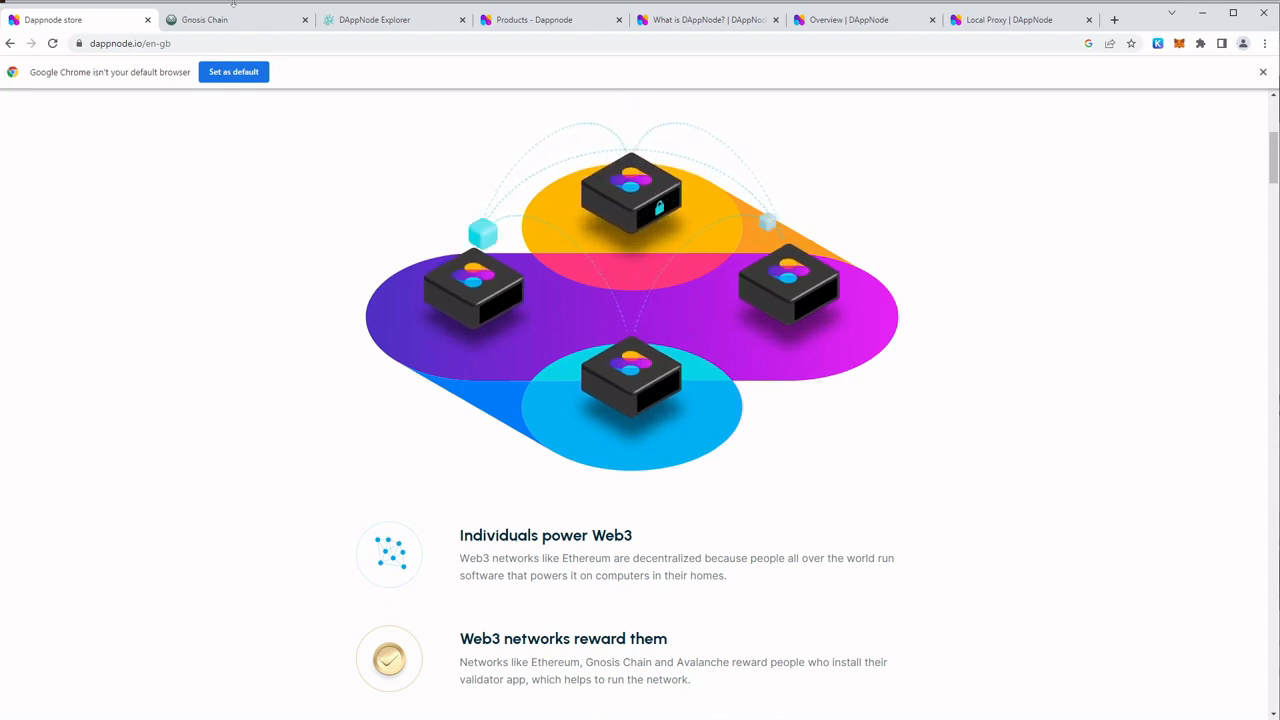
{"action": "left_click", "coordinate": [210, 19]}
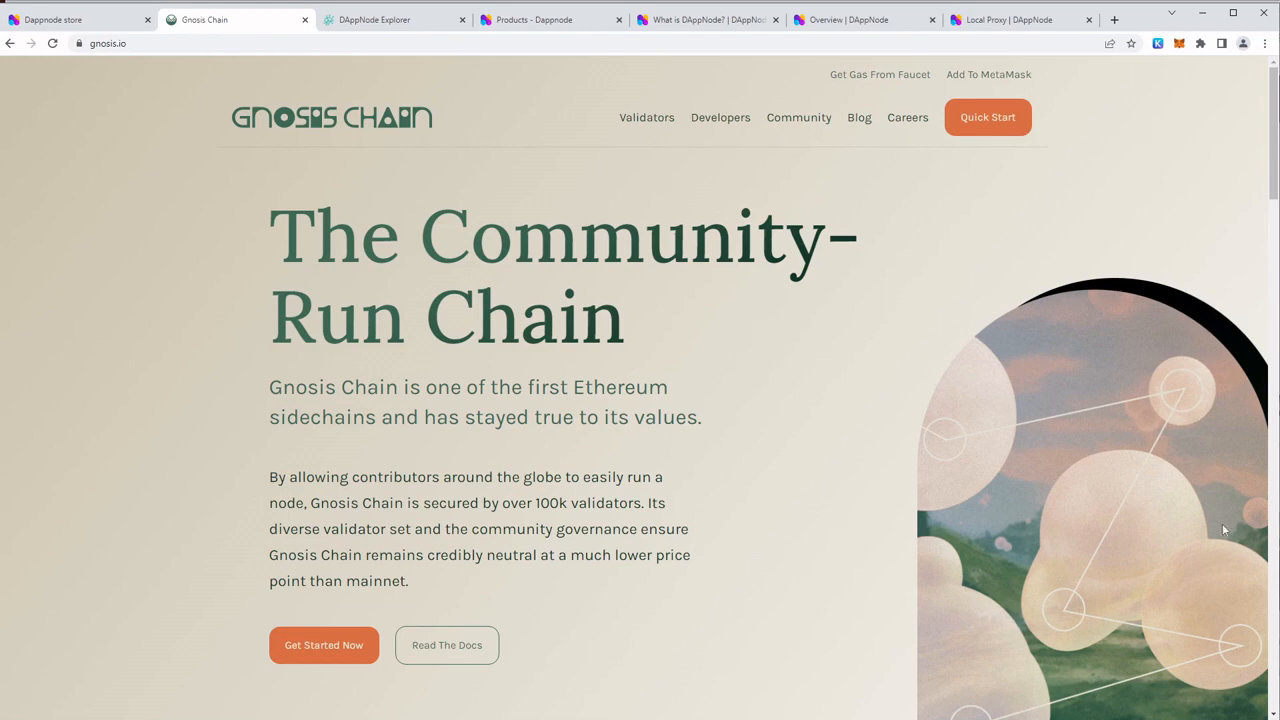
{"action": "scroll", "coordinate": [950, 445], "scroll_direction": "down", "scroll_amount": 2}
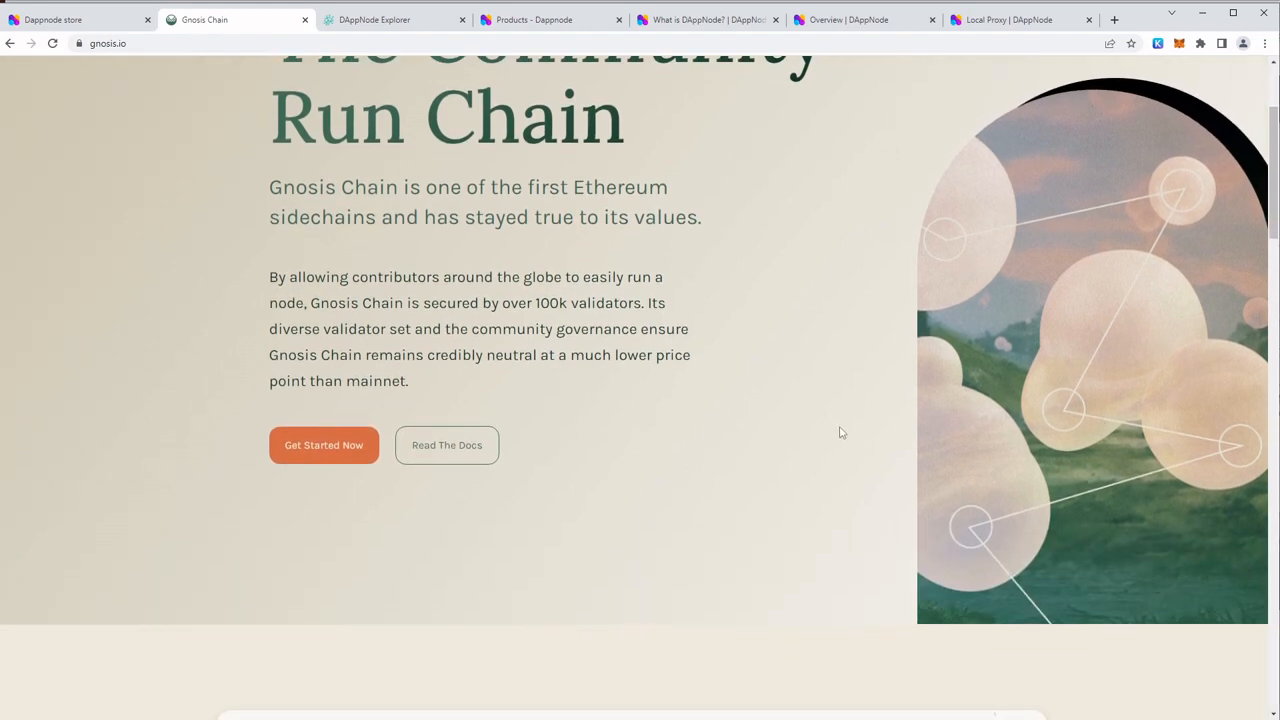
Return to the Dappnode homepage and examine the Home and Core options and the Web3 app store section
{"action": "left_click", "coordinate": [45, 20]}
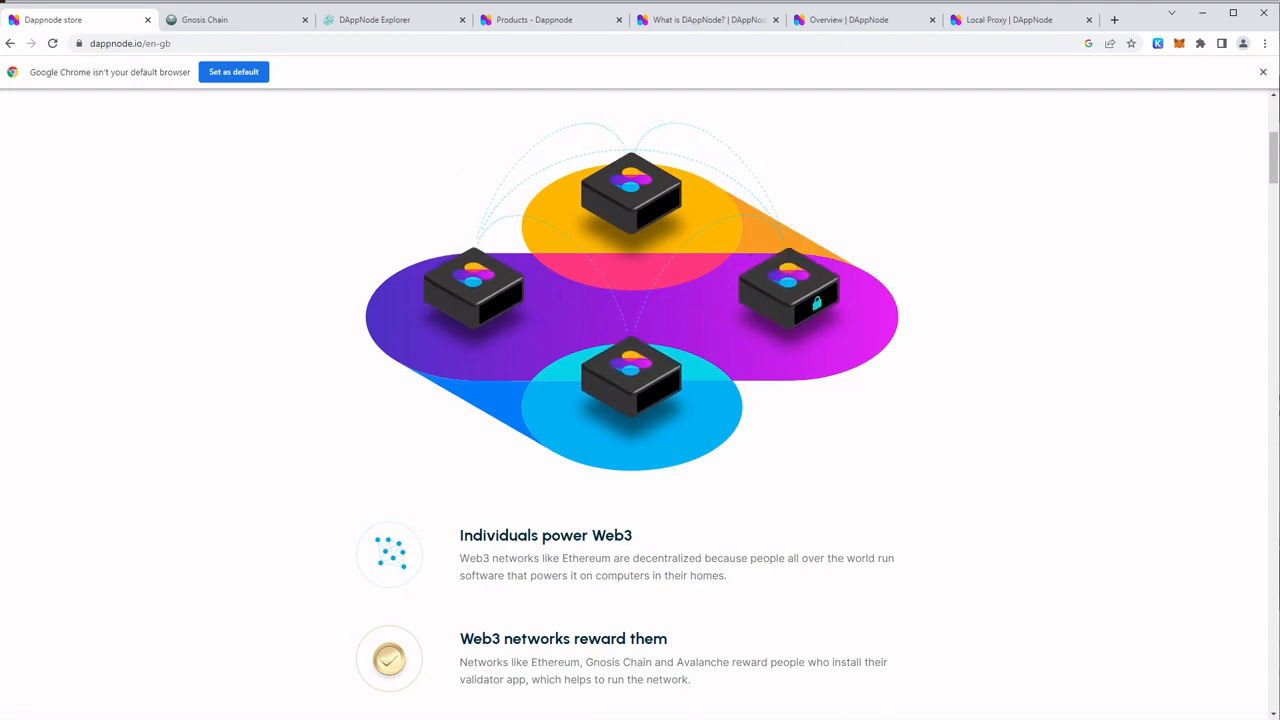
{"action": "scroll", "coordinate": [720, 371], "scroll_direction": "down", "scroll_amount": 4}
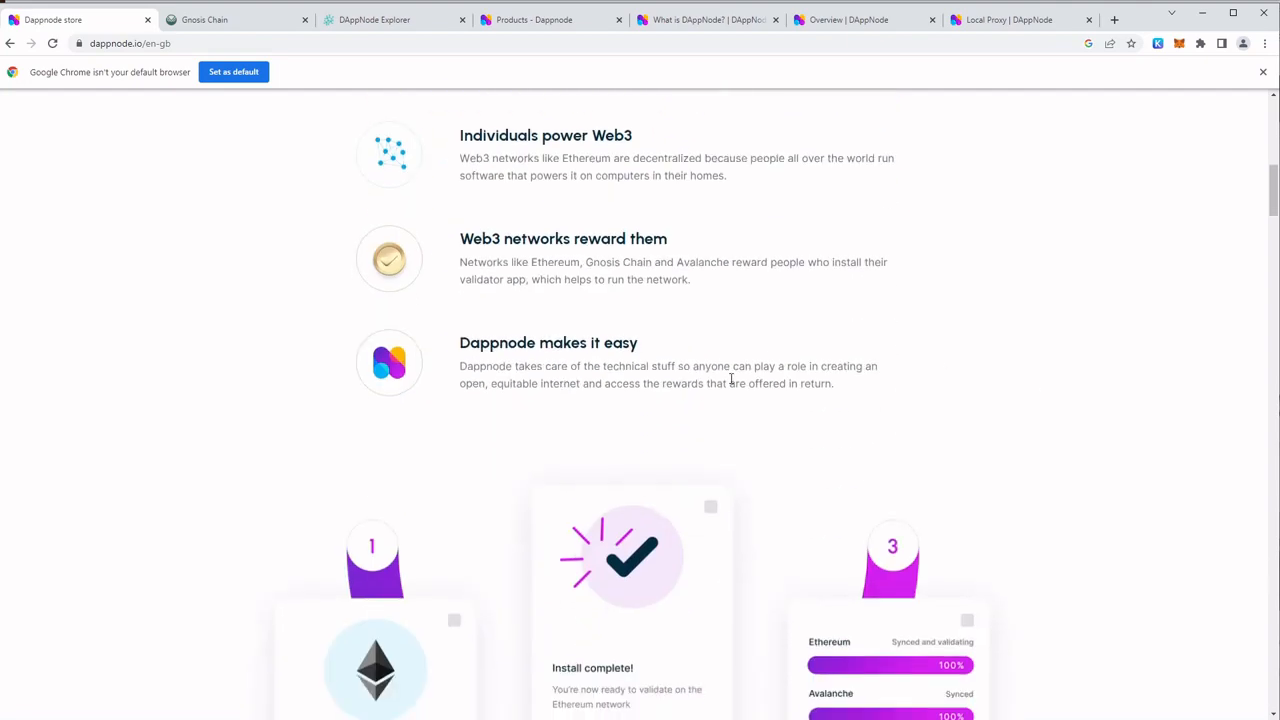
{"action": "scroll", "coordinate": [731, 378], "scroll_direction": "down", "scroll_amount": 12}
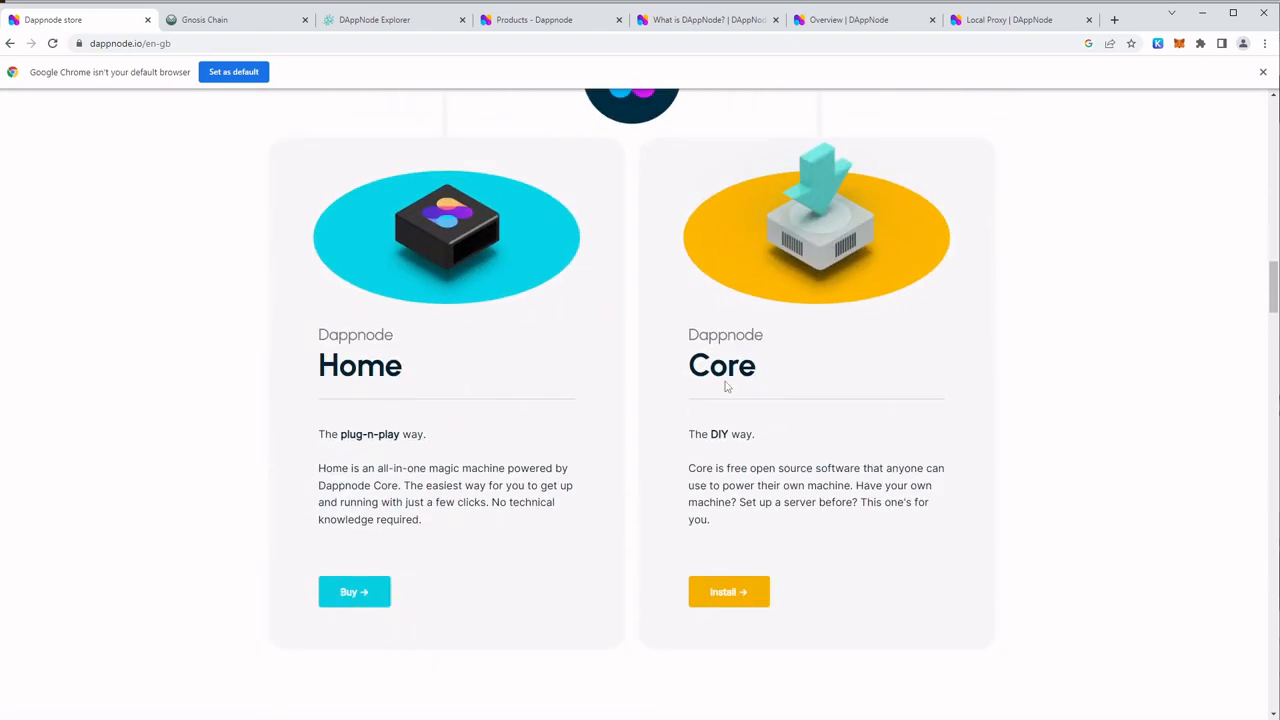
{"action": "scroll", "coordinate": [854, 353], "scroll_direction": "down", "scroll_amount": 1}
{"action": "scroll", "coordinate": [852, 356], "scroll_direction": "up", "scroll_amount": 1}
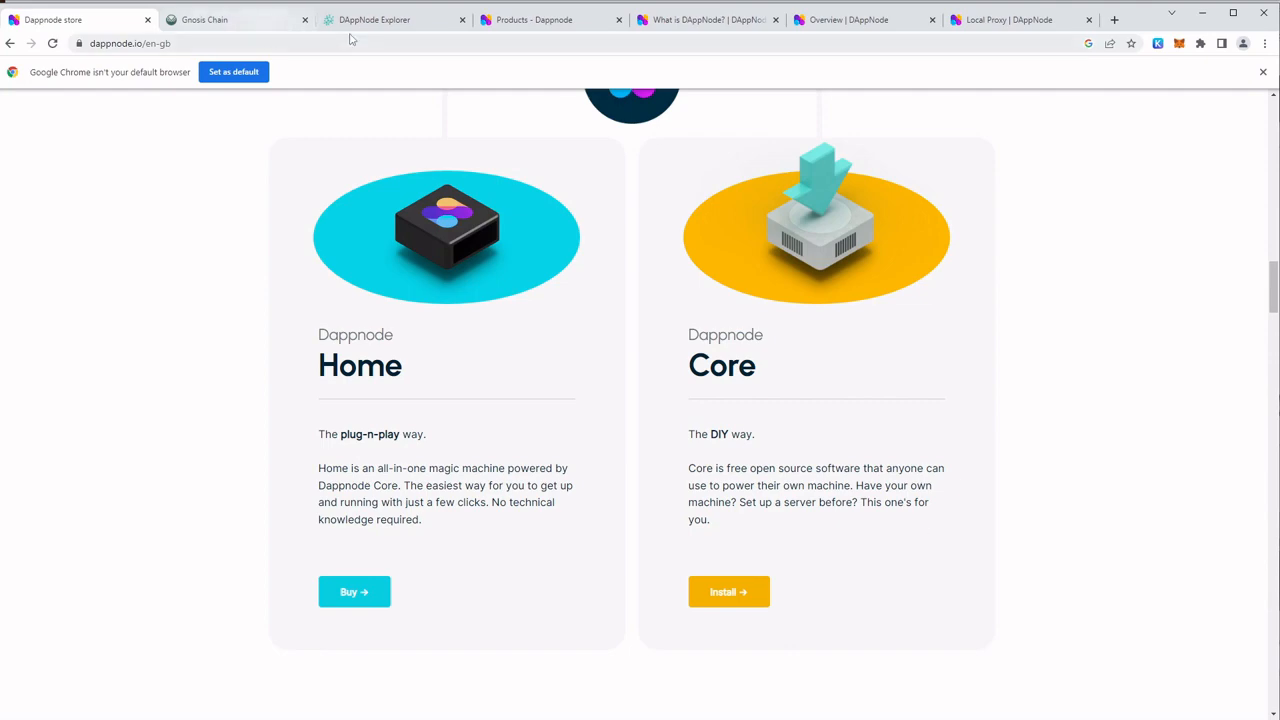
{"action": "scroll", "coordinate": [487, 480], "scroll_direction": "down", "scroll_amount": 7}
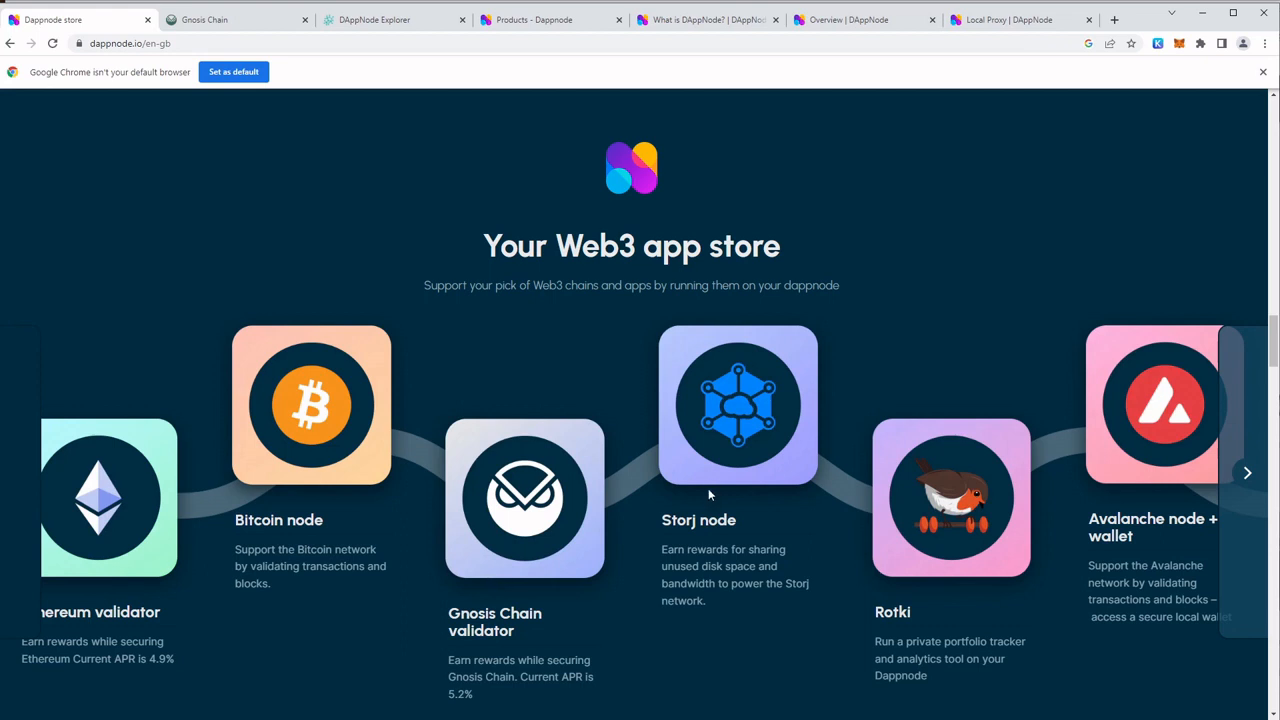
{"action": "scroll", "coordinate": [705, 490], "scroll_direction": "down", "scroll_amount": 3}
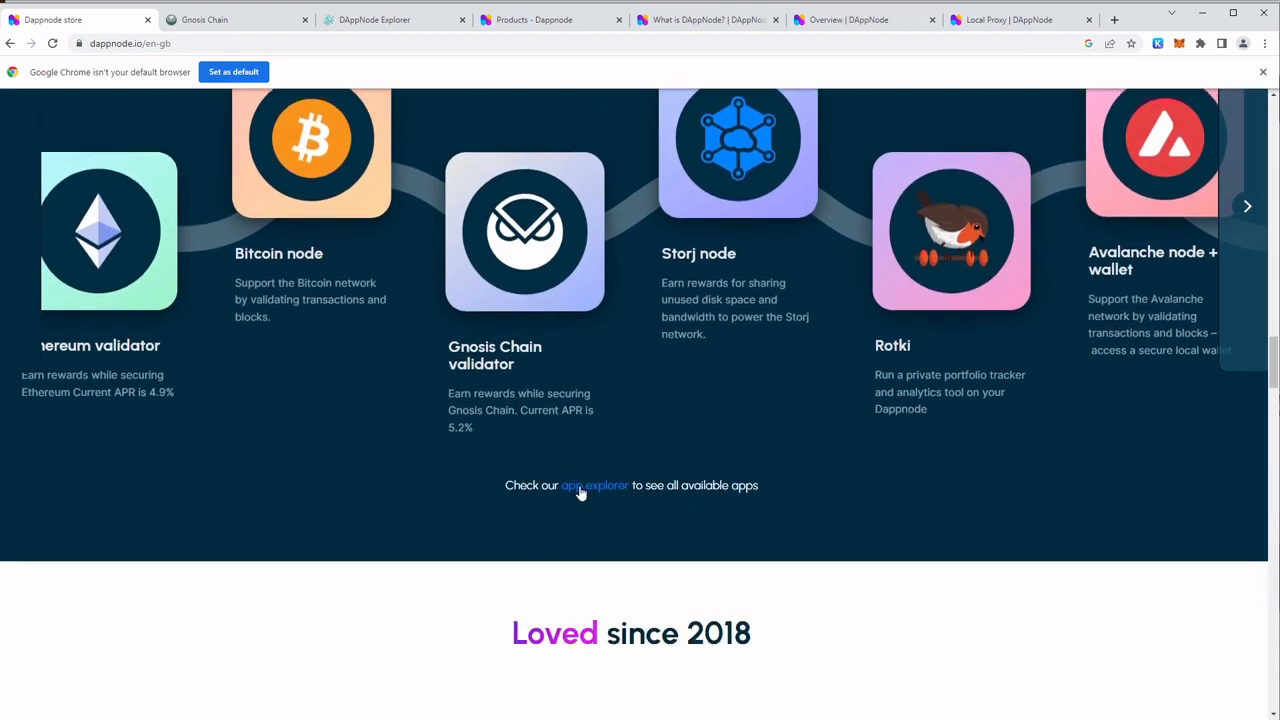
Open the app explorer from the Dappnode homepage in a new tab and look through its list of published packages
{"action": "right_click", "coordinate": [580, 490]}
{"action": "left_click", "coordinate": [640, 494]}
{"action": "left_click", "coordinate": [205, 25]}
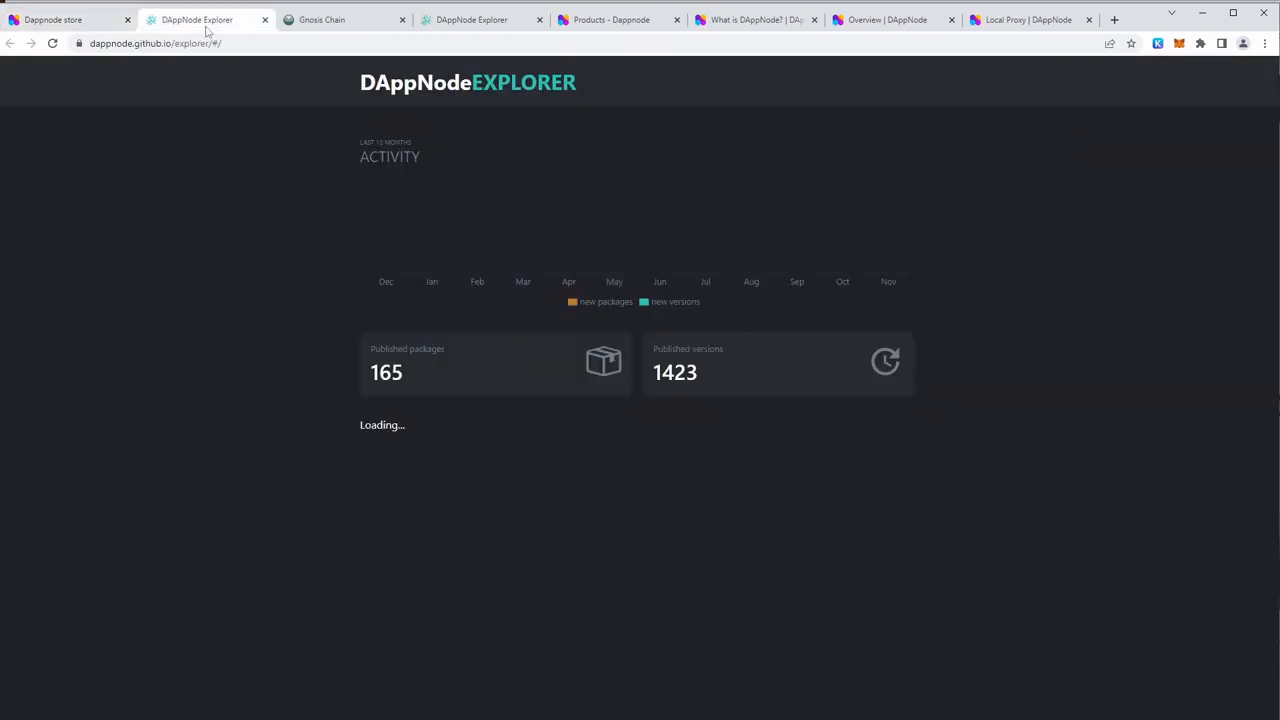
{"action": "scroll", "coordinate": [720, 383], "scroll_direction": "down", "scroll_amount": 7}
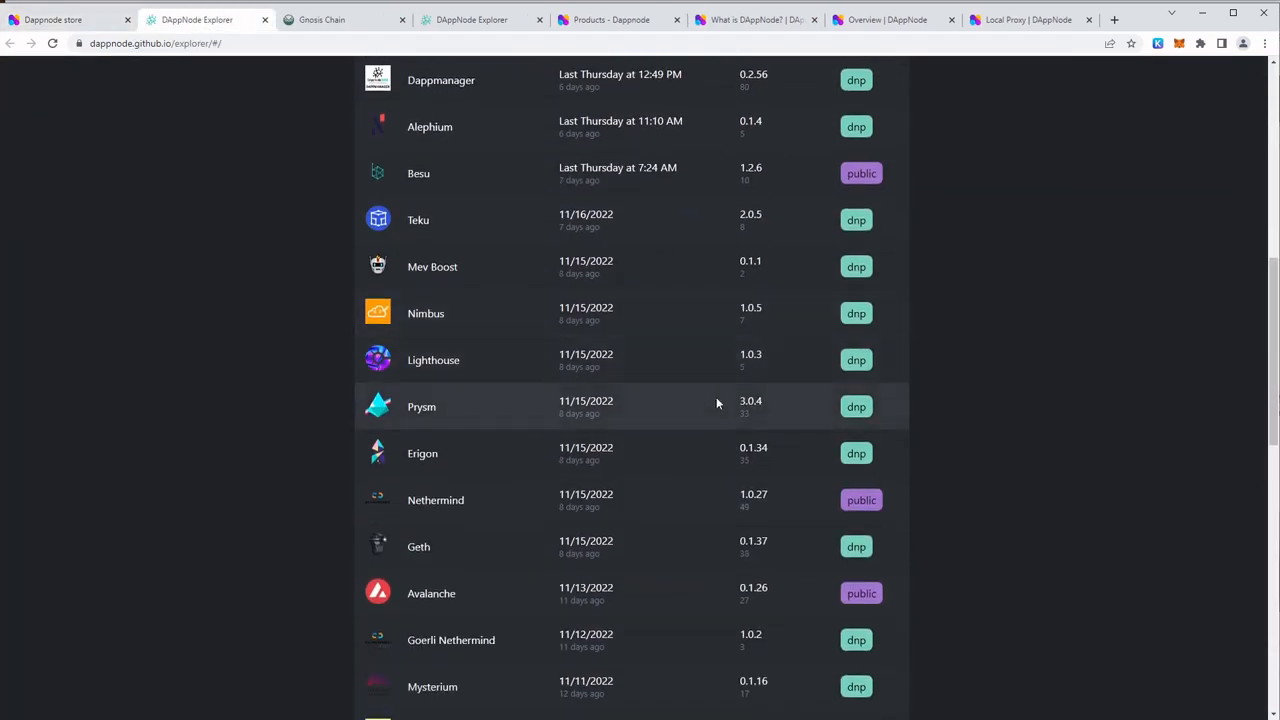
{"action": "scroll", "coordinate": [716, 403], "scroll_direction": "down", "scroll_amount": 6}
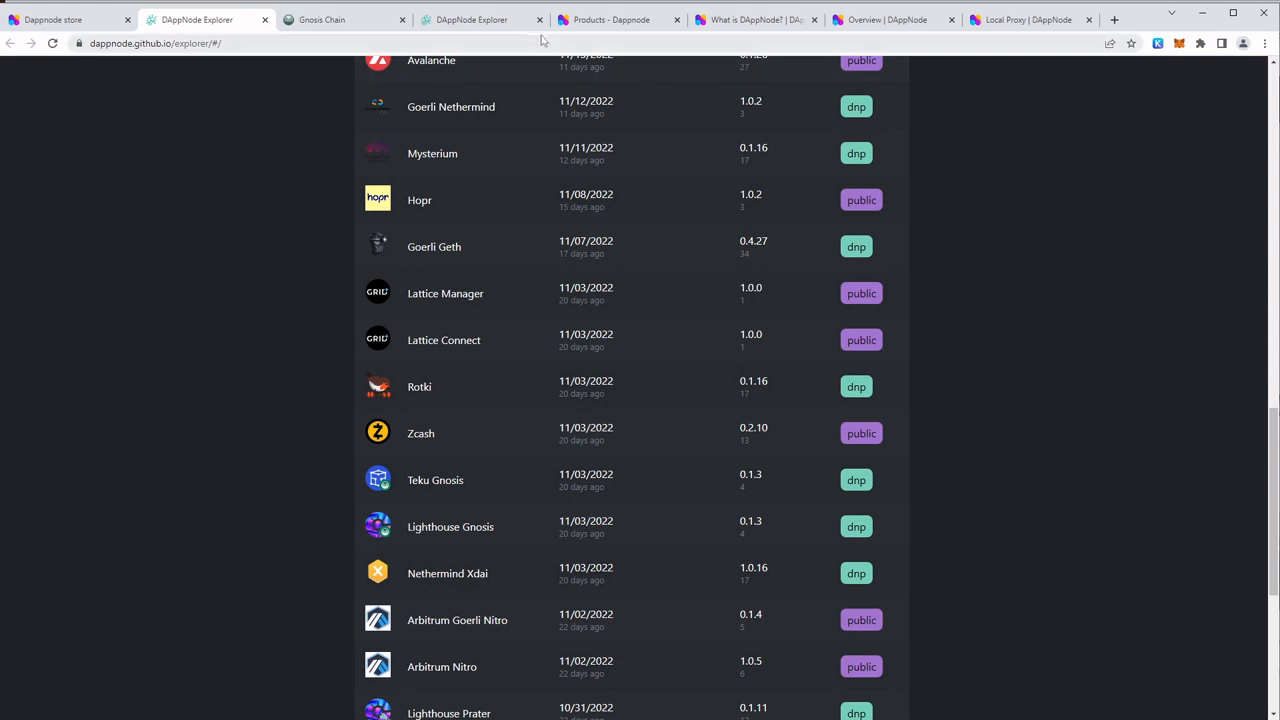
Compare the HOPR Special Edition and Home i732 x Gnosis Chain machines on the Dappnode products page
{"action": "left_click", "coordinate": [581, 20]}
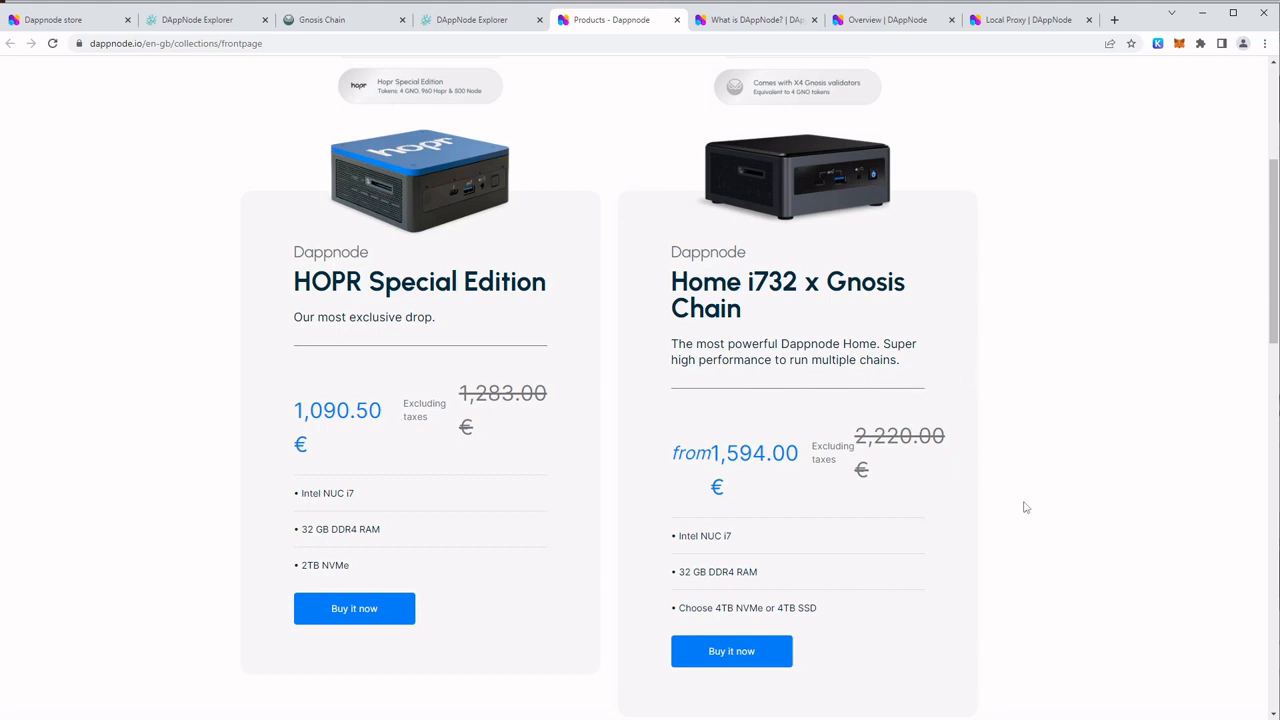
{"action": "scroll", "coordinate": [951, 449], "scroll_direction": "up", "scroll_amount": 5}
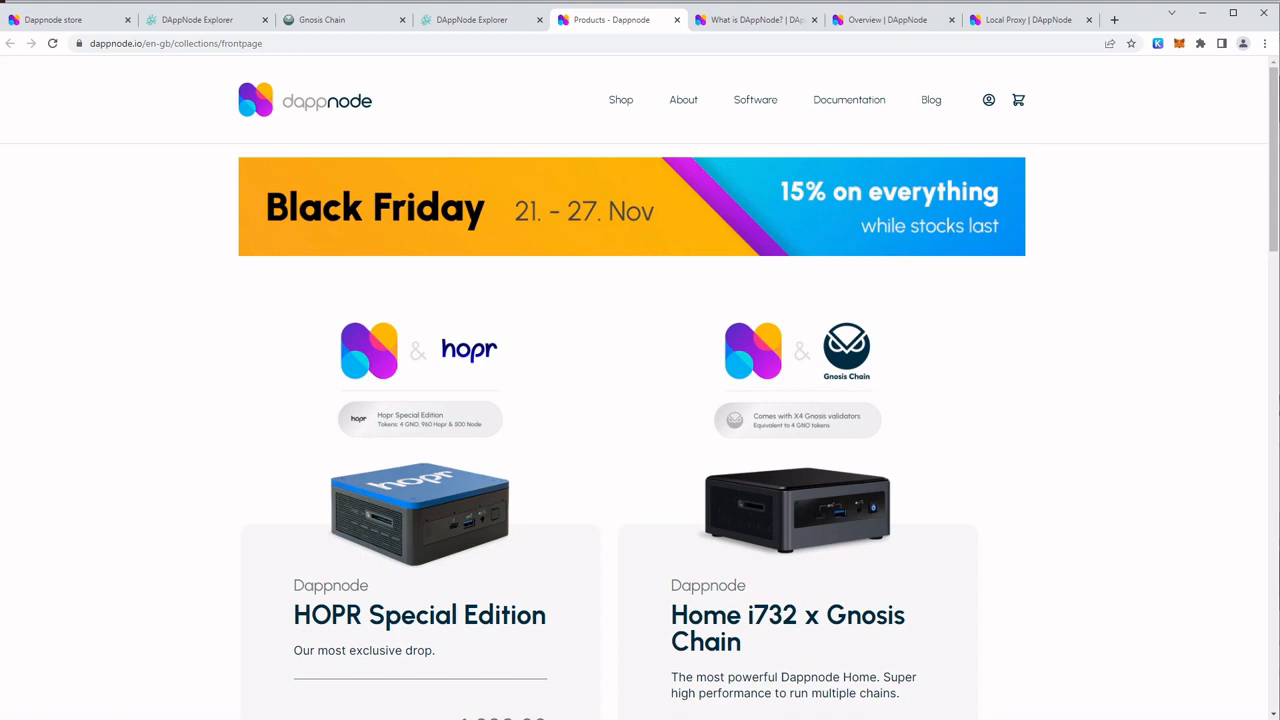
{"action": "scroll", "coordinate": [1000, 460], "scroll_direction": "down", "scroll_amount": 2}
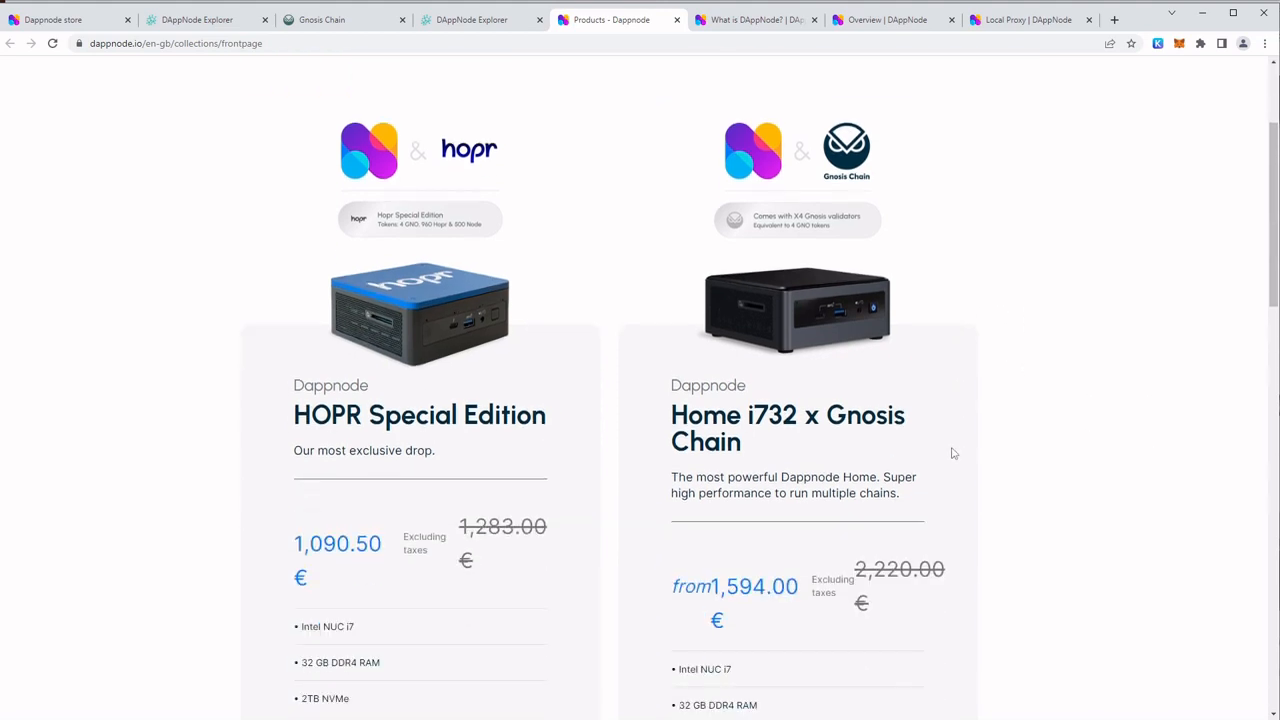
{"action": "scroll", "coordinate": [1045, 440], "scroll_direction": "down", "scroll_amount": 2}
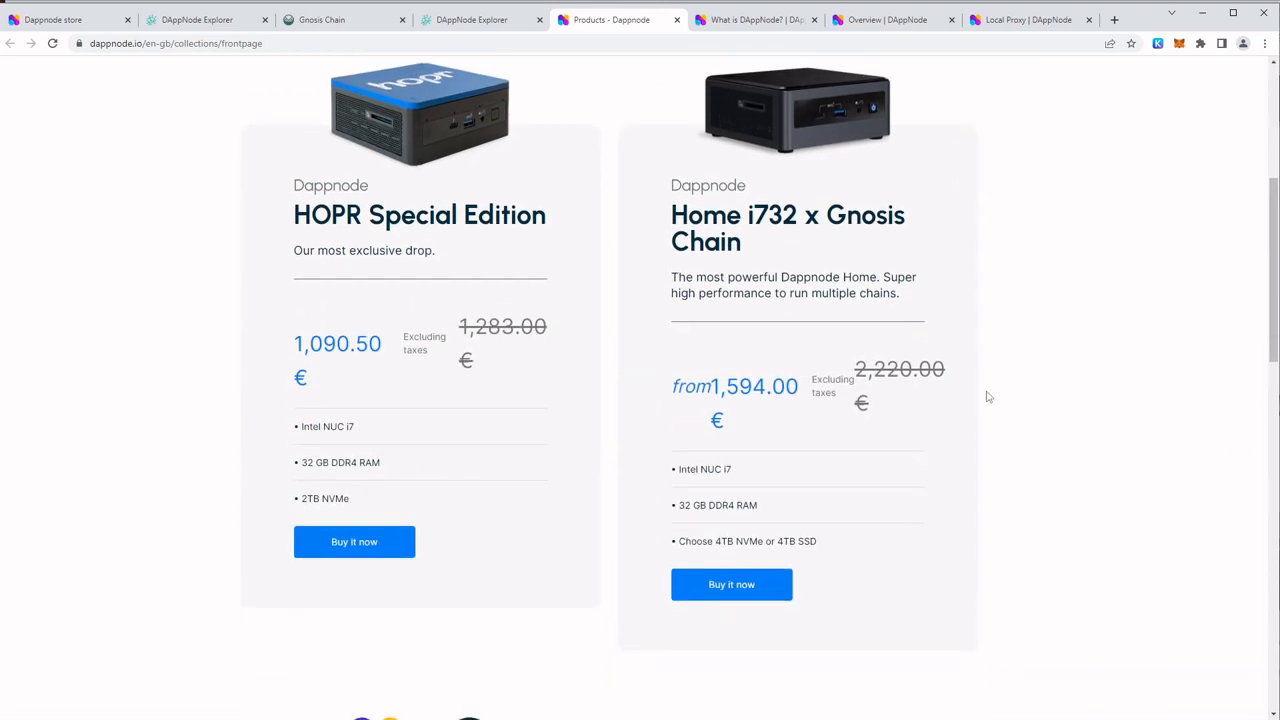
{"action": "scroll", "coordinate": [925, 480], "scroll_direction": "up", "scroll_amount": 3}
{"action": "scroll", "coordinate": [920, 543], "scroll_direction": "up", "scroll_amount": 2}
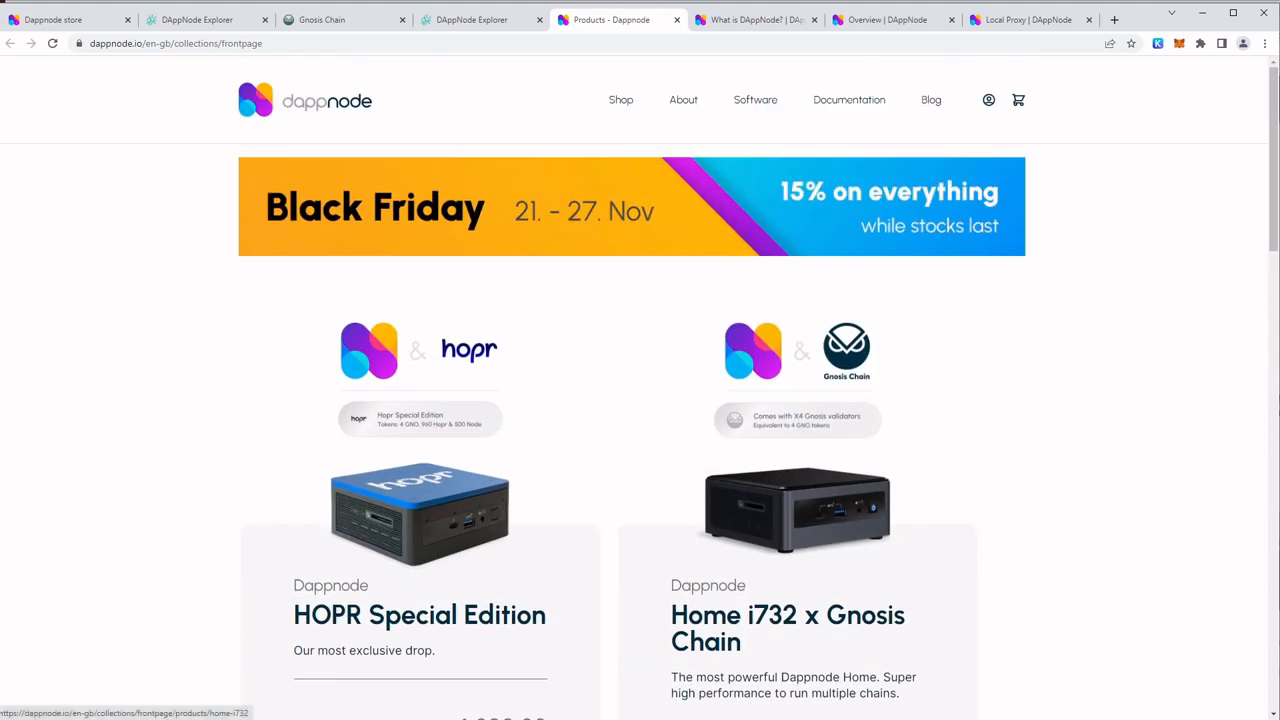
{"action": "scroll", "coordinate": [1133, 467], "scroll_direction": "down", "scroll_amount": 2}
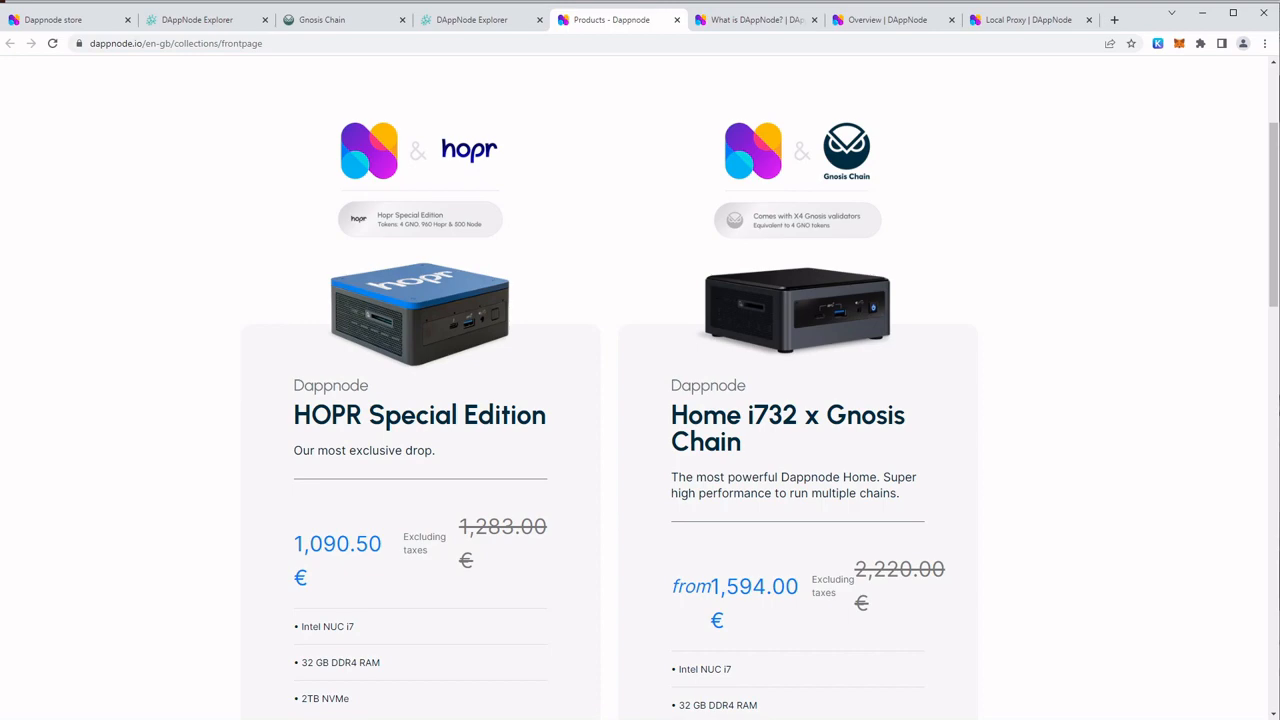
Review the DAppNode documentation pages on what DAppNode is, the custom hardware installation overview and the Local Proxy
{"action": "left_click", "coordinate": [755, 21]}
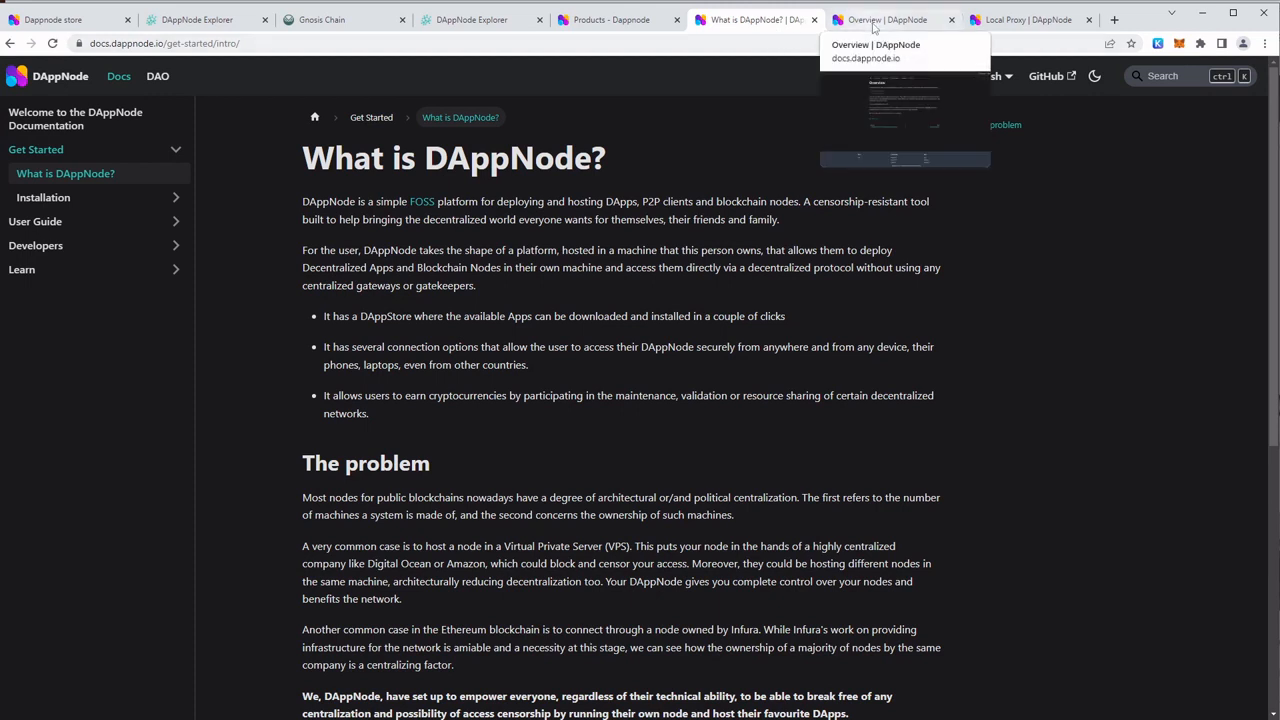
{"action": "left_click", "coordinate": [637, 20]}
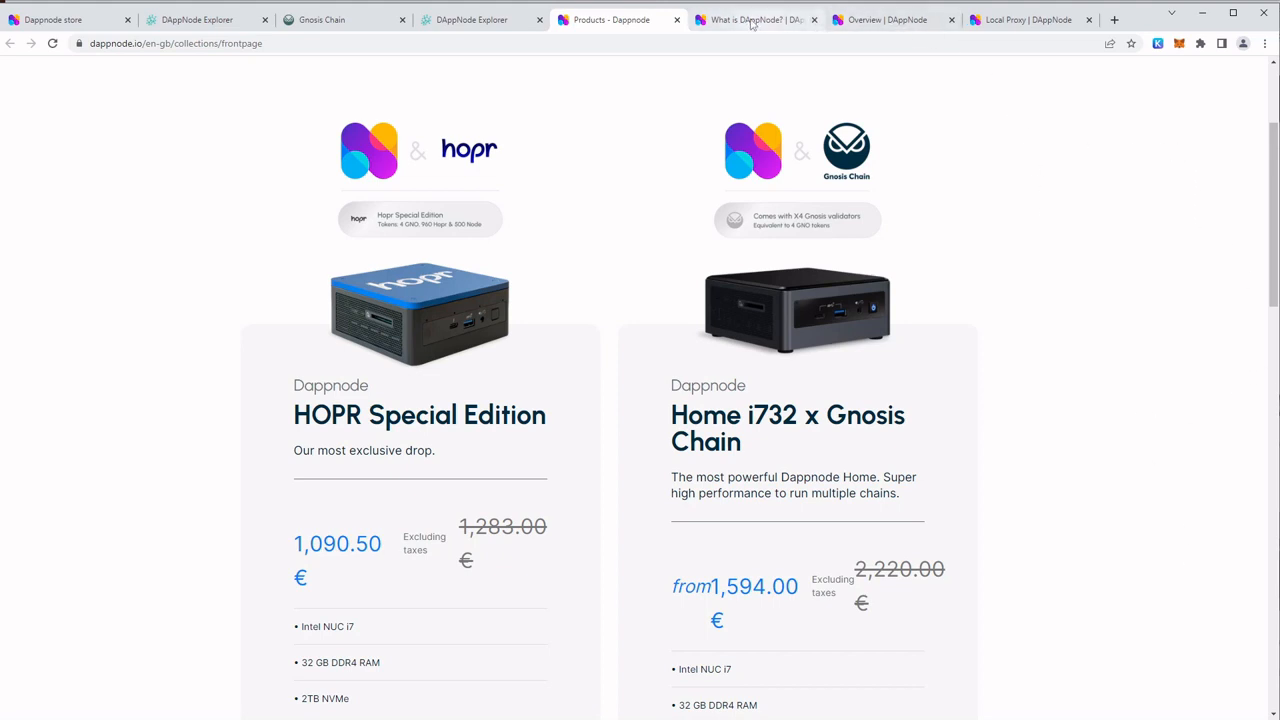
{"action": "left_click", "coordinate": [874, 20]}
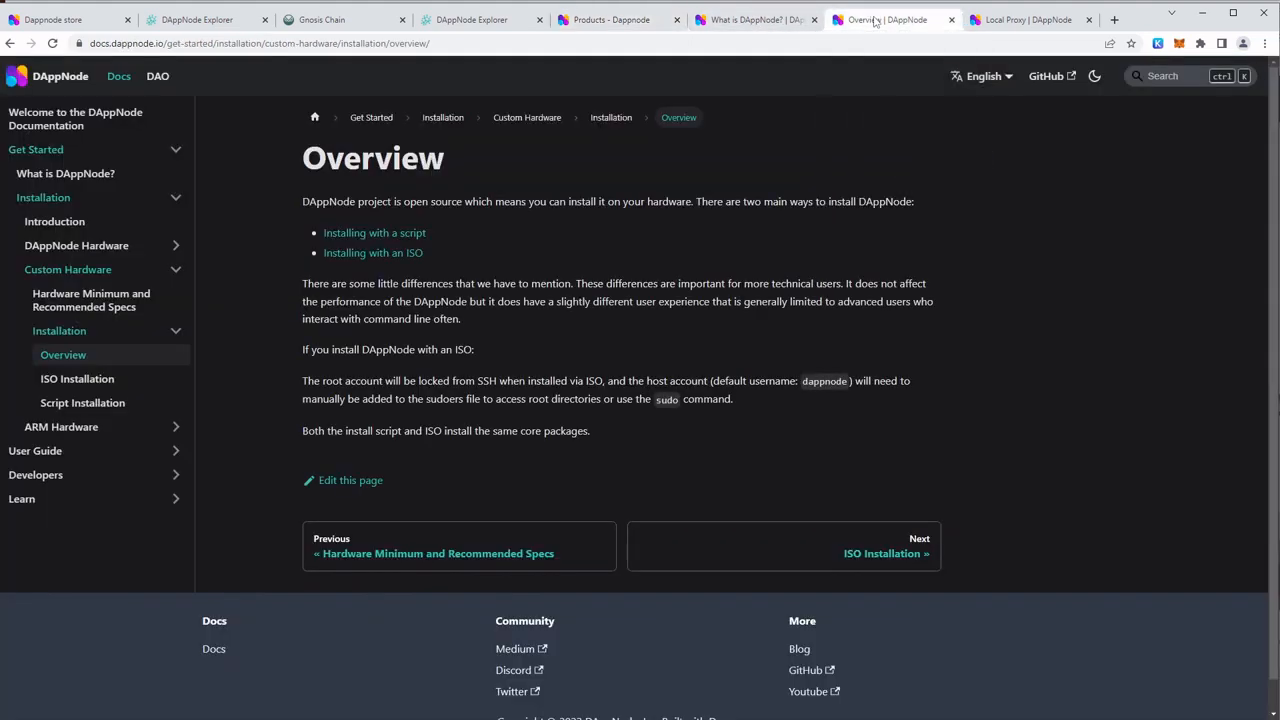
{"action": "left_click", "coordinate": [1024, 20]}
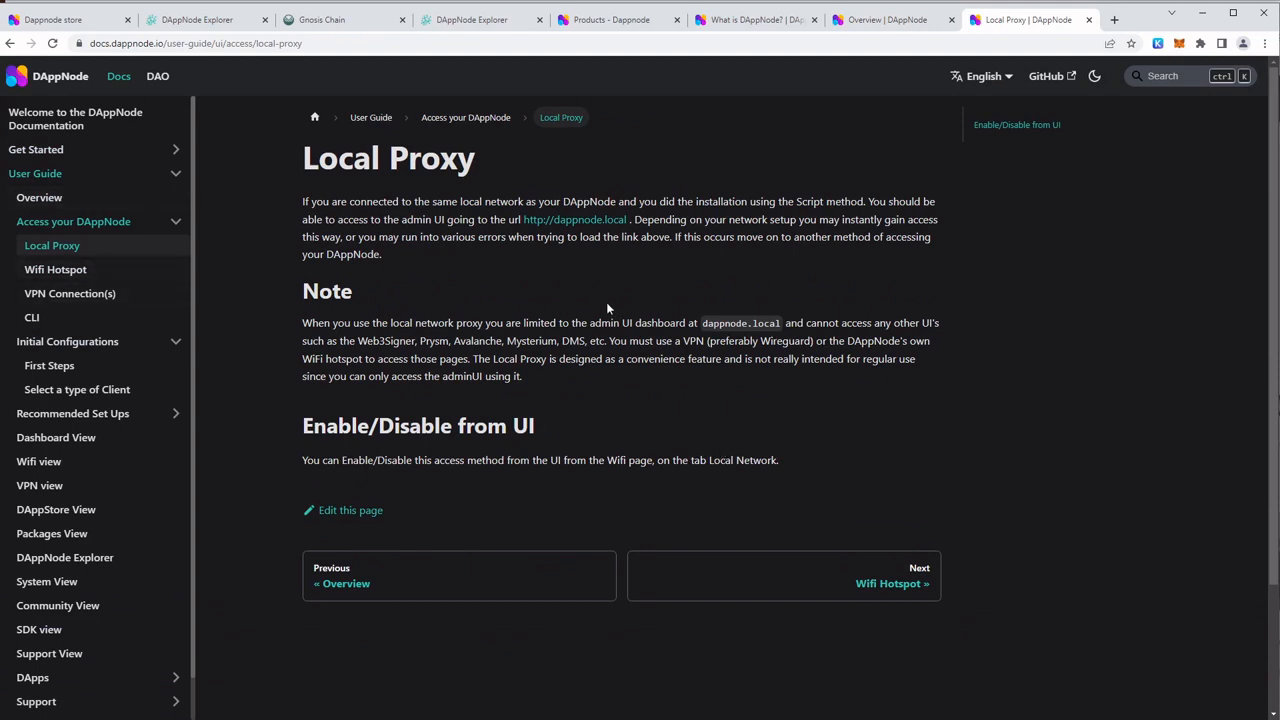
{"action": "left_click", "coordinate": [868, 21]}
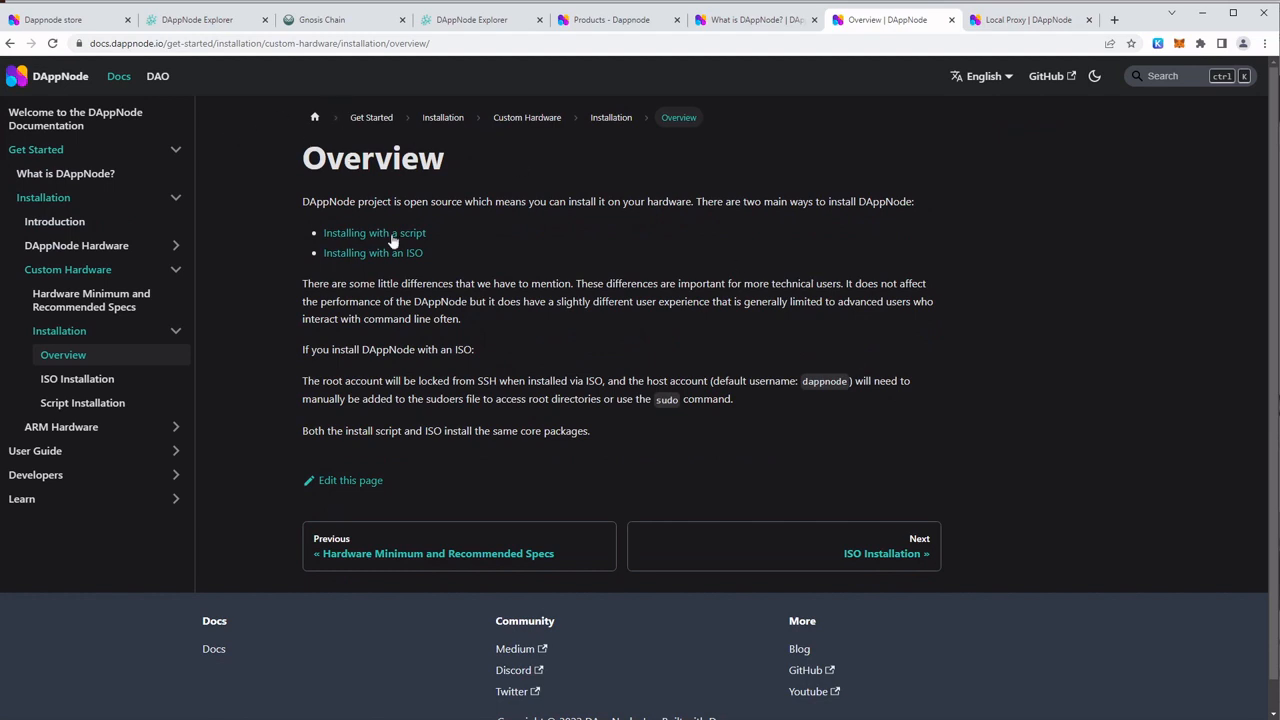
{"action": "left_click", "coordinate": [1000, 22]}
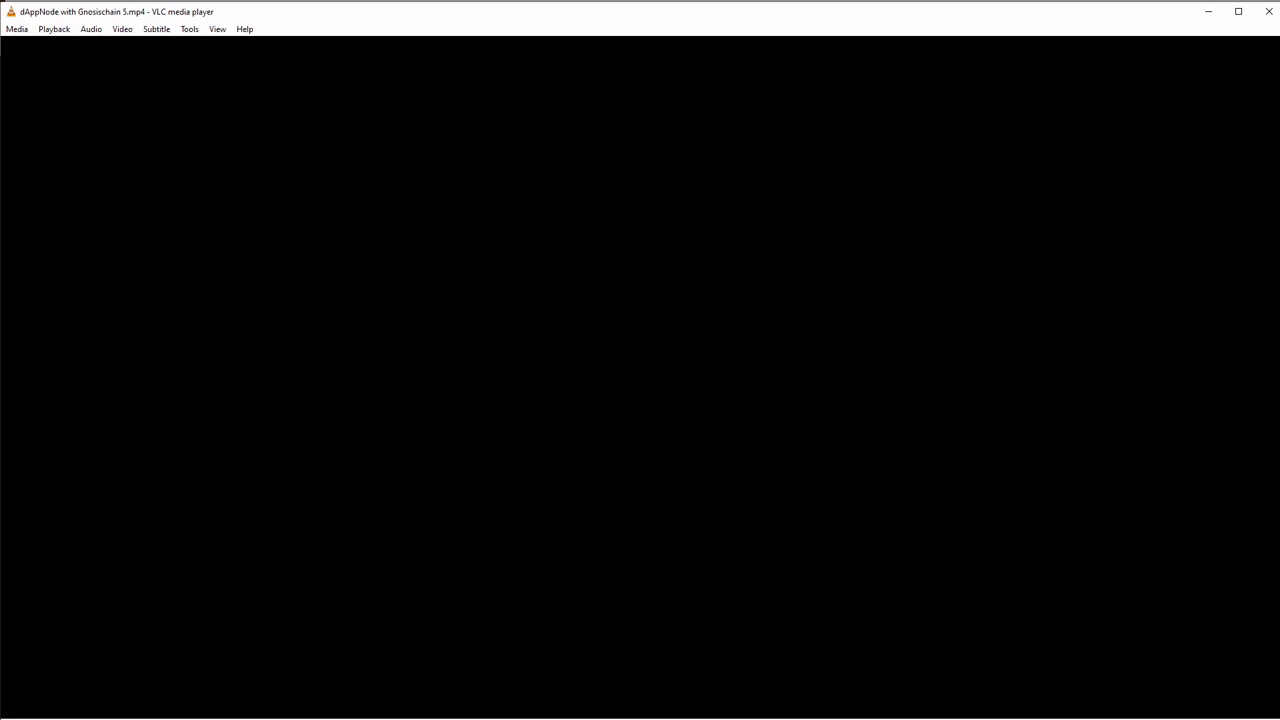
Play the video "dAppNode with Gnosischain 5.mp4" in VLC and start installing Teku Gnosis from the DAppStore
{"action": "key", "text": "space"}
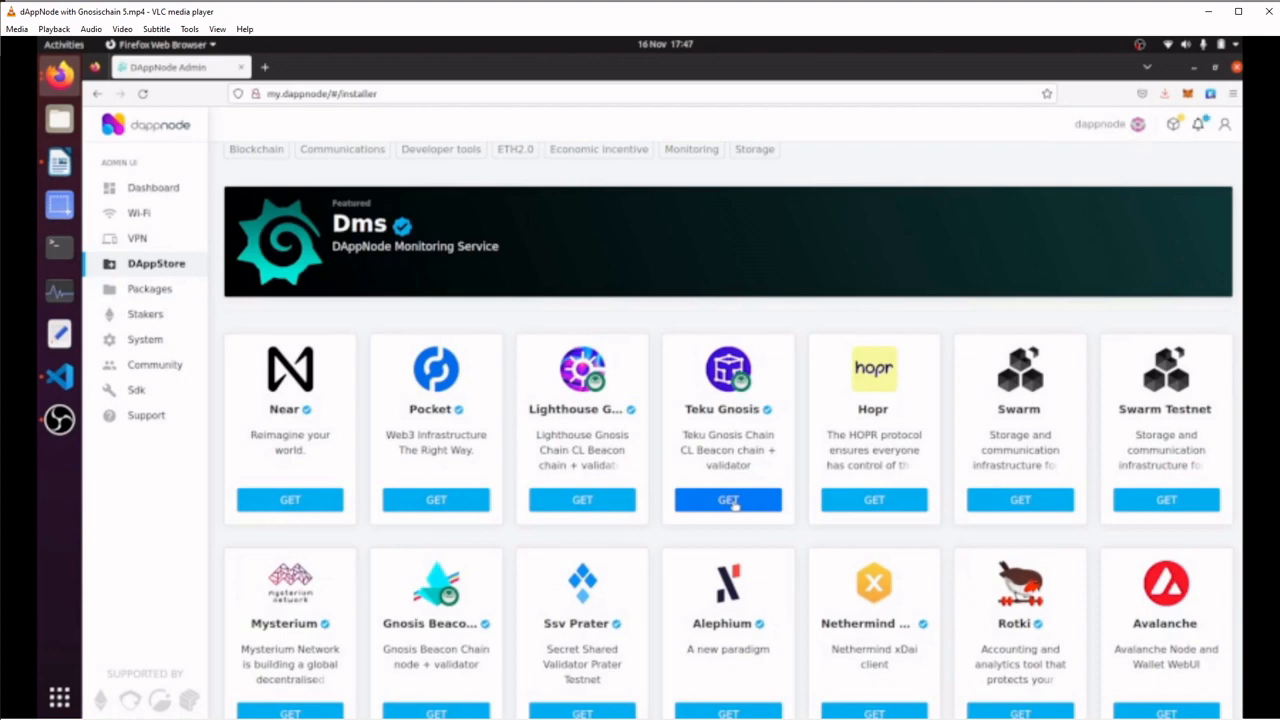
{"action": "left_click", "coordinate": [734, 505]}
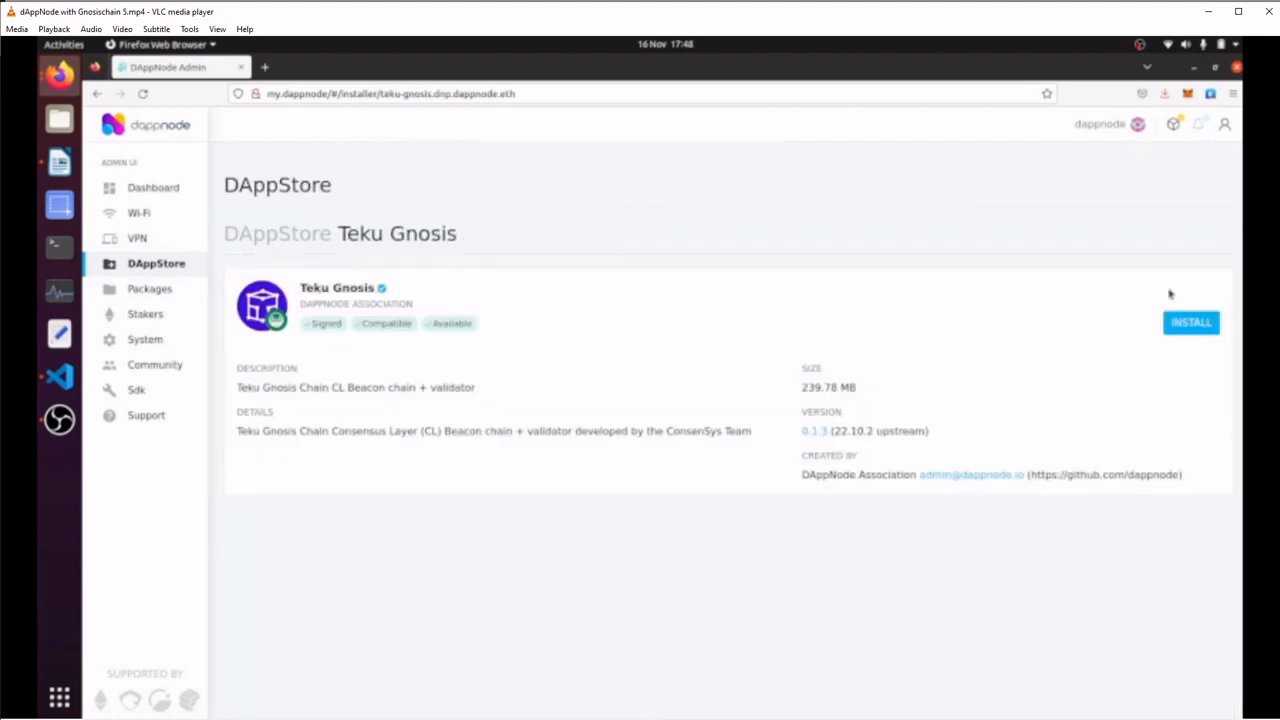
{"action": "left_click", "coordinate": [1186, 324]}
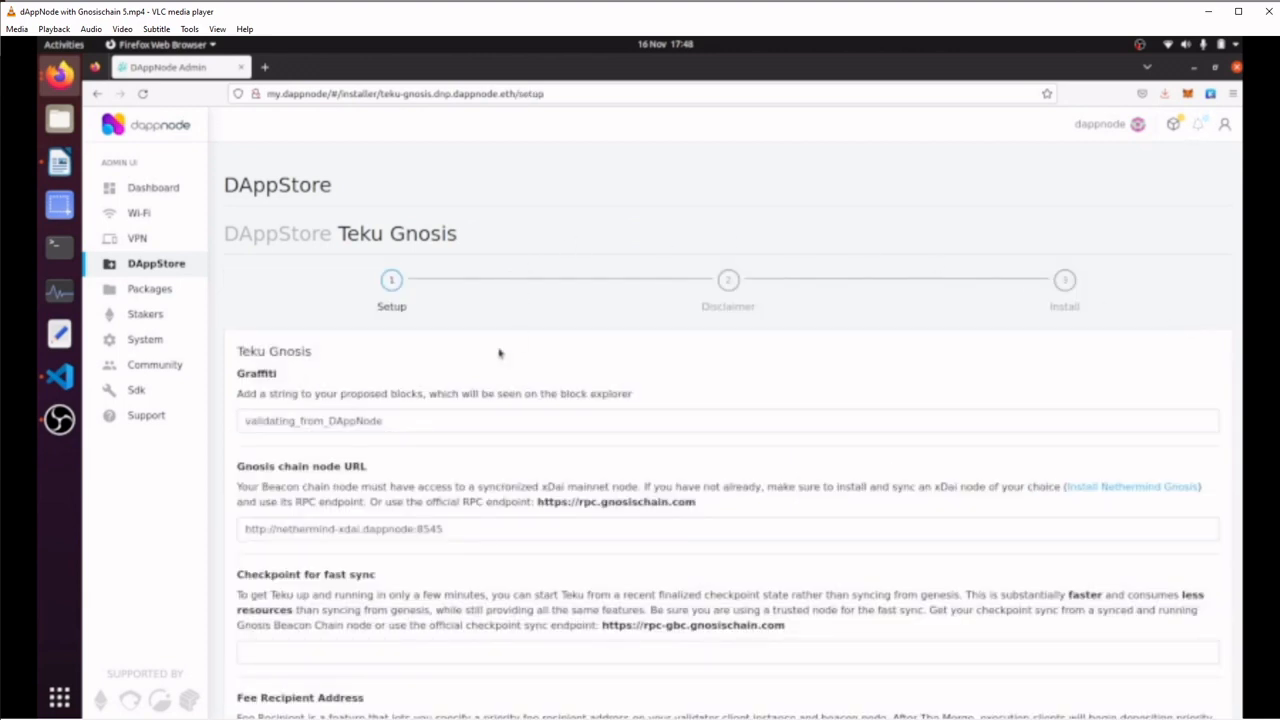
{"action": "scroll", "coordinate": [502, 354], "scroll_direction": "down", "scroll_amount": 1}
{"action": "left_click", "coordinate": [519, 349]}
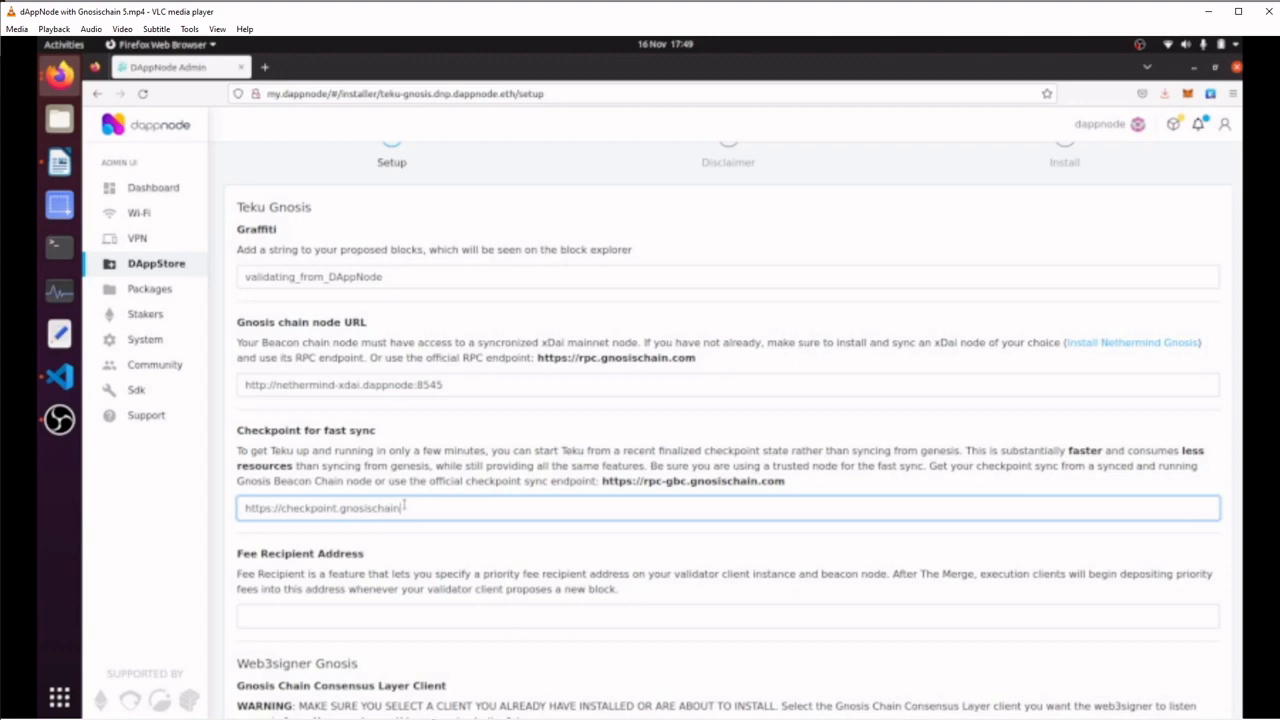
{"action": "type", "text": ".com"}
{"action": "left_click", "coordinate": [440, 607]}
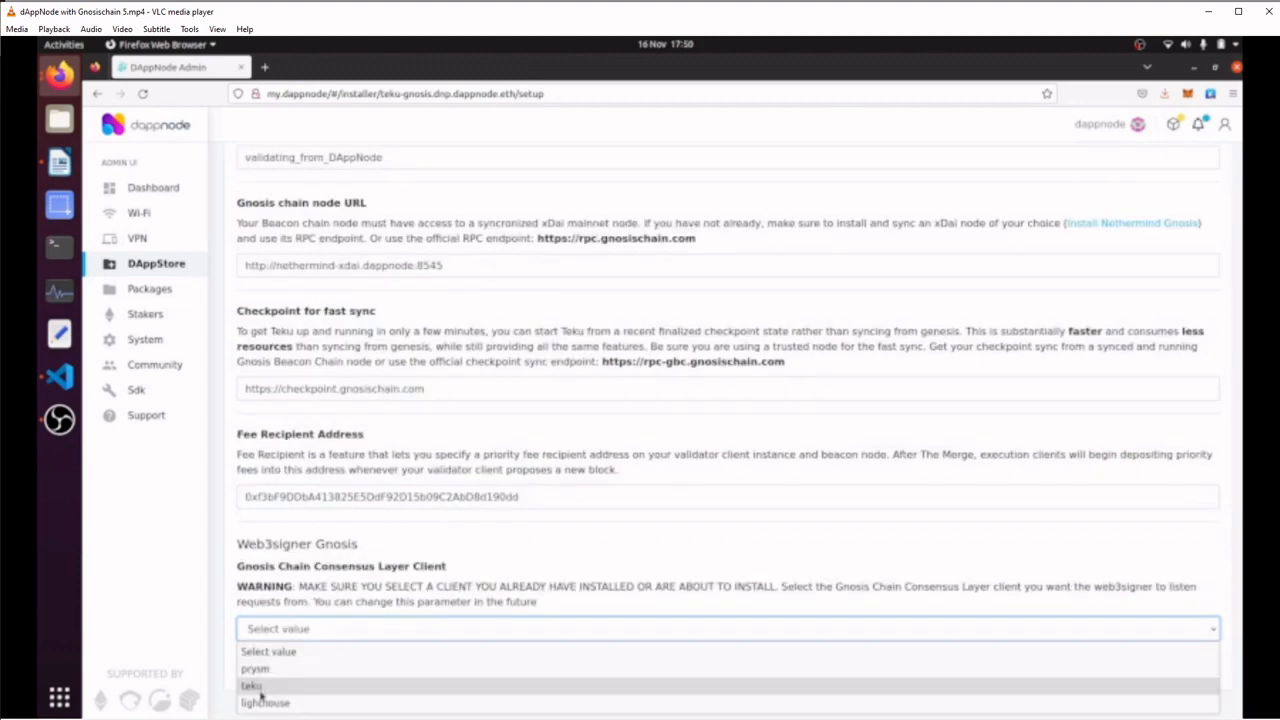
{"action": "left_click", "coordinate": [260, 688]}
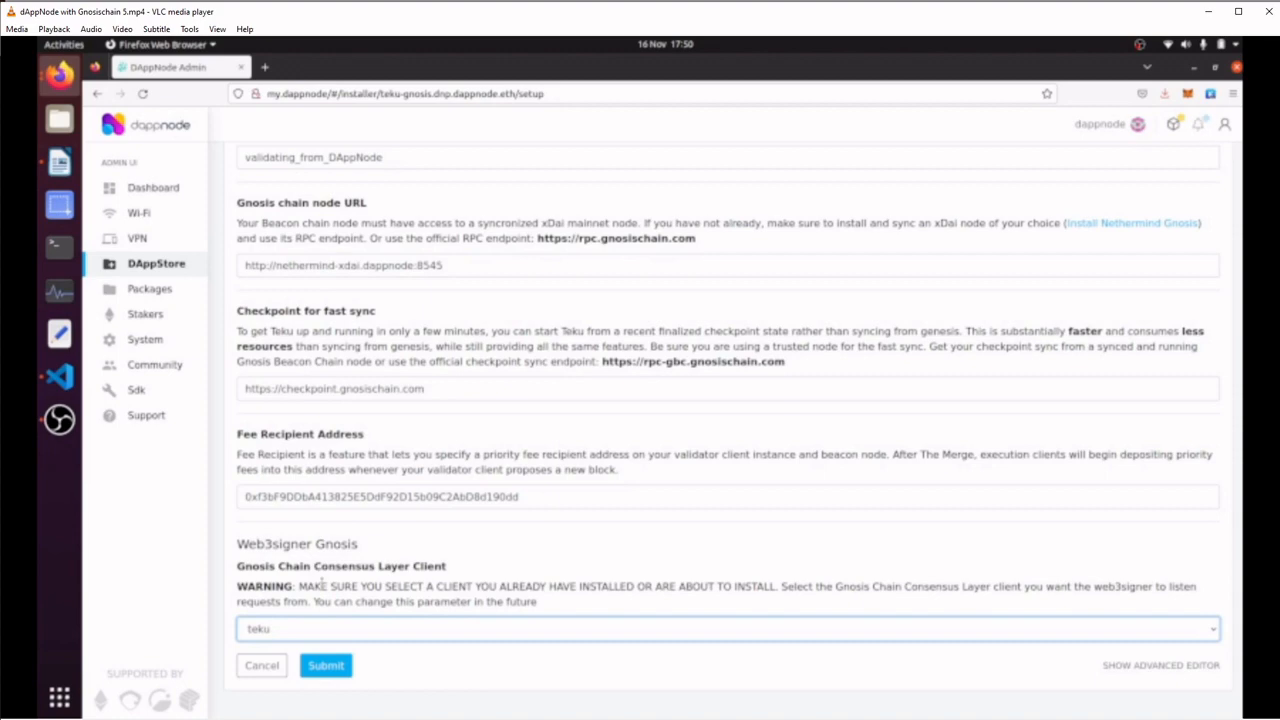
{"action": "left_click", "coordinate": [340, 675]}
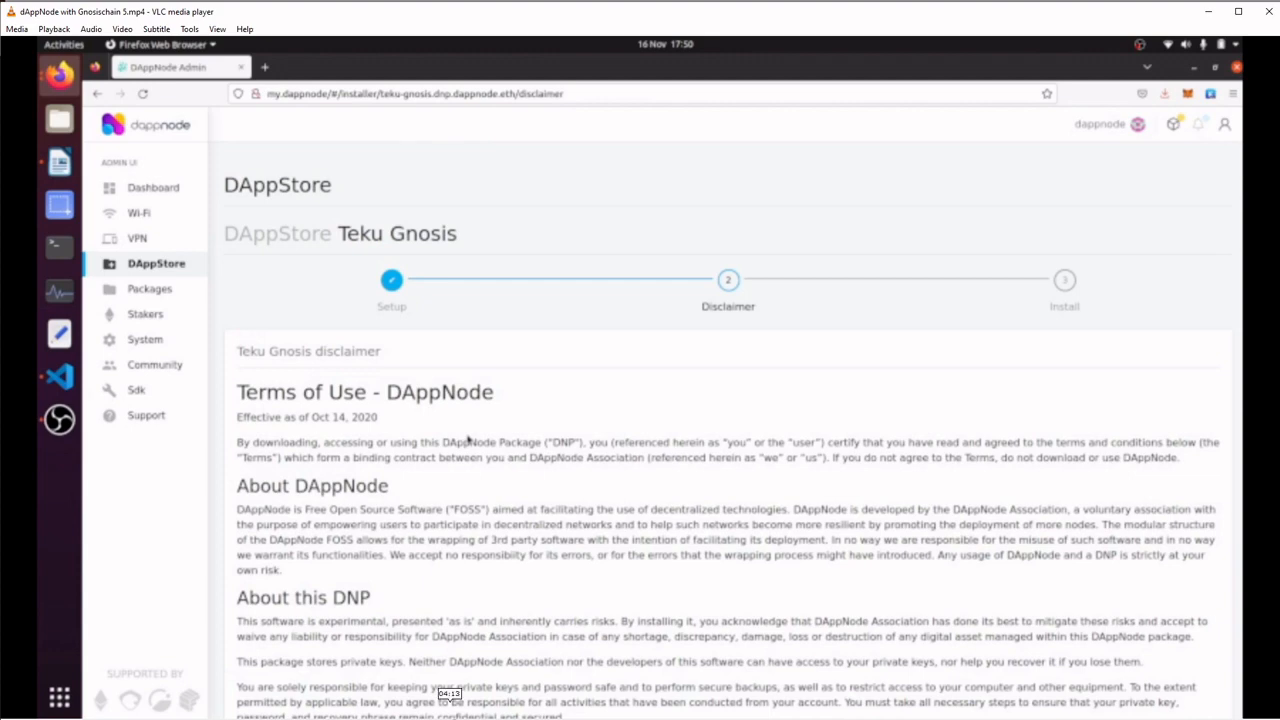
{"action": "left_click", "coordinate": [451, 718]}
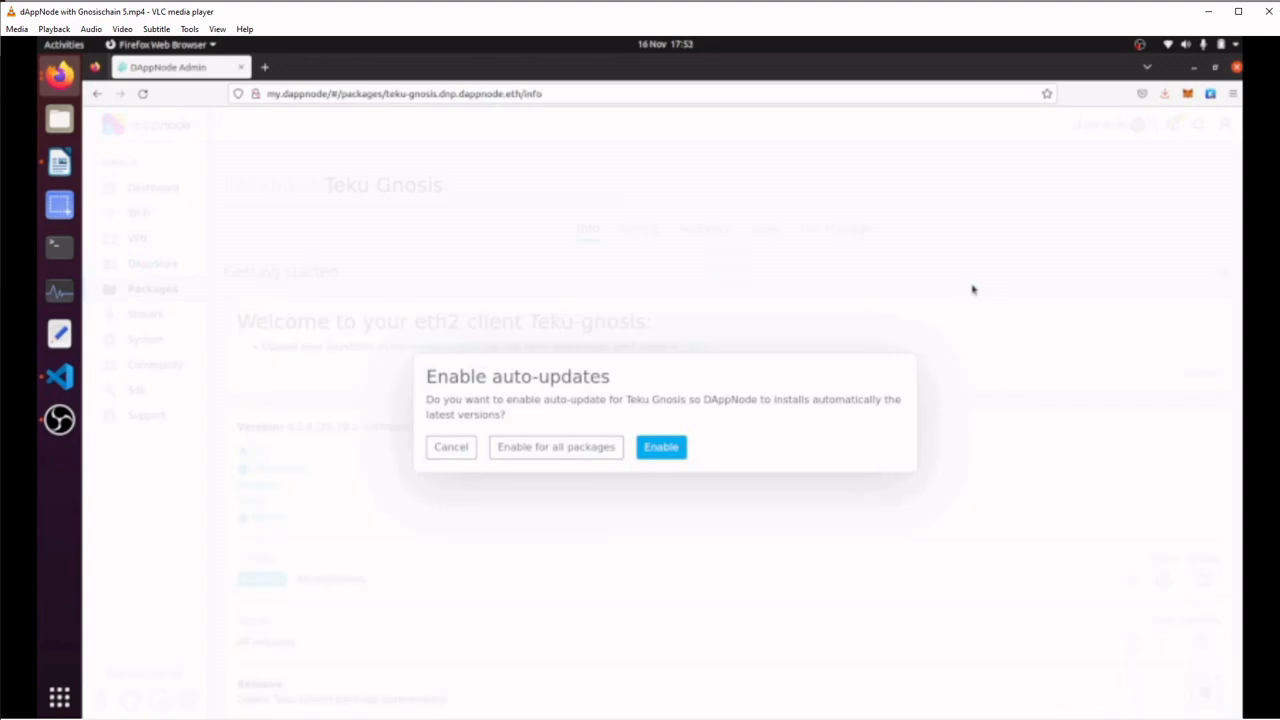
Enable auto-updates for Teku Gnosis and expand the status list of all its containers
{"action": "left_click", "coordinate": [661, 447]}
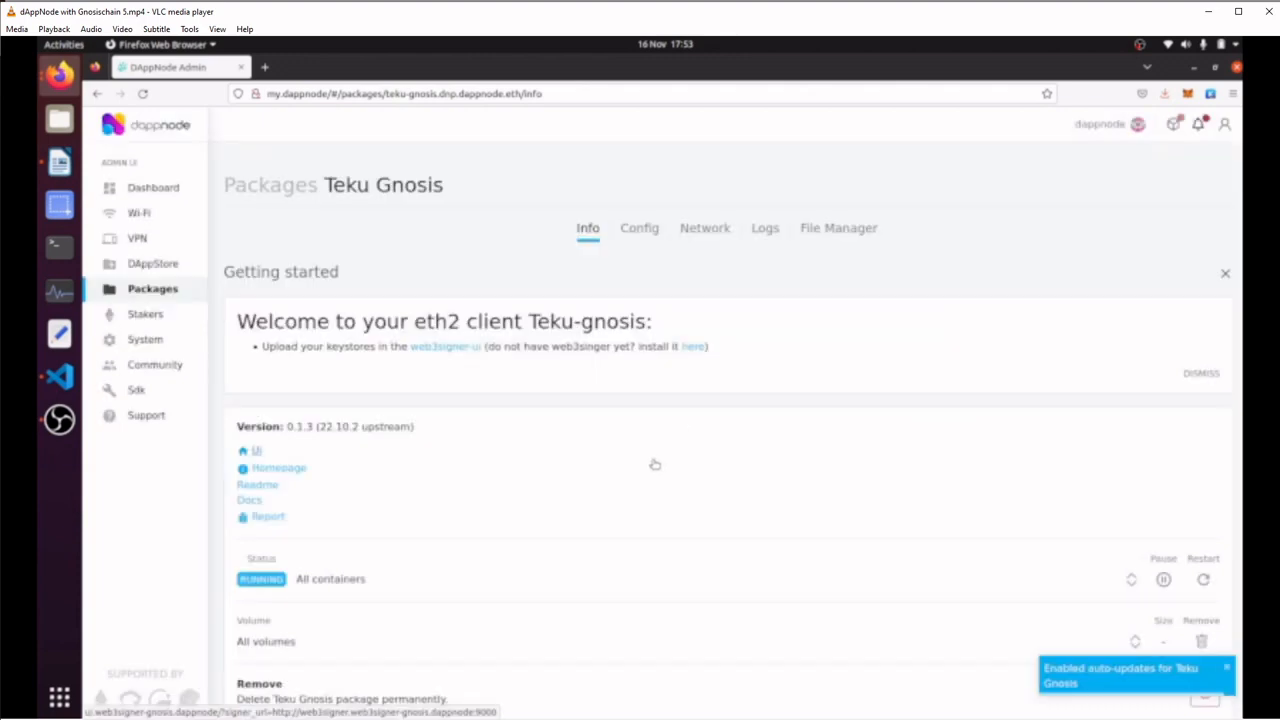
{"action": "scroll", "coordinate": [743, 330], "scroll_direction": "down", "scroll_amount": 1}
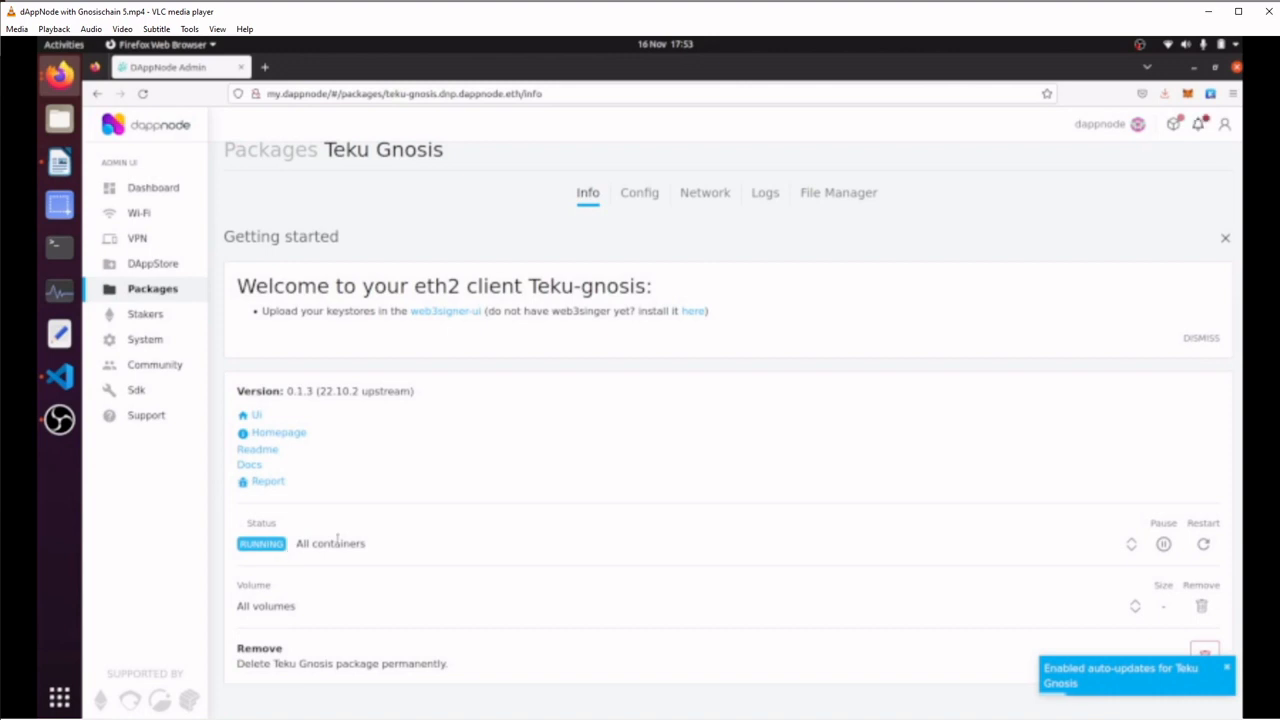
{"action": "left_click", "coordinate": [1131, 545]}
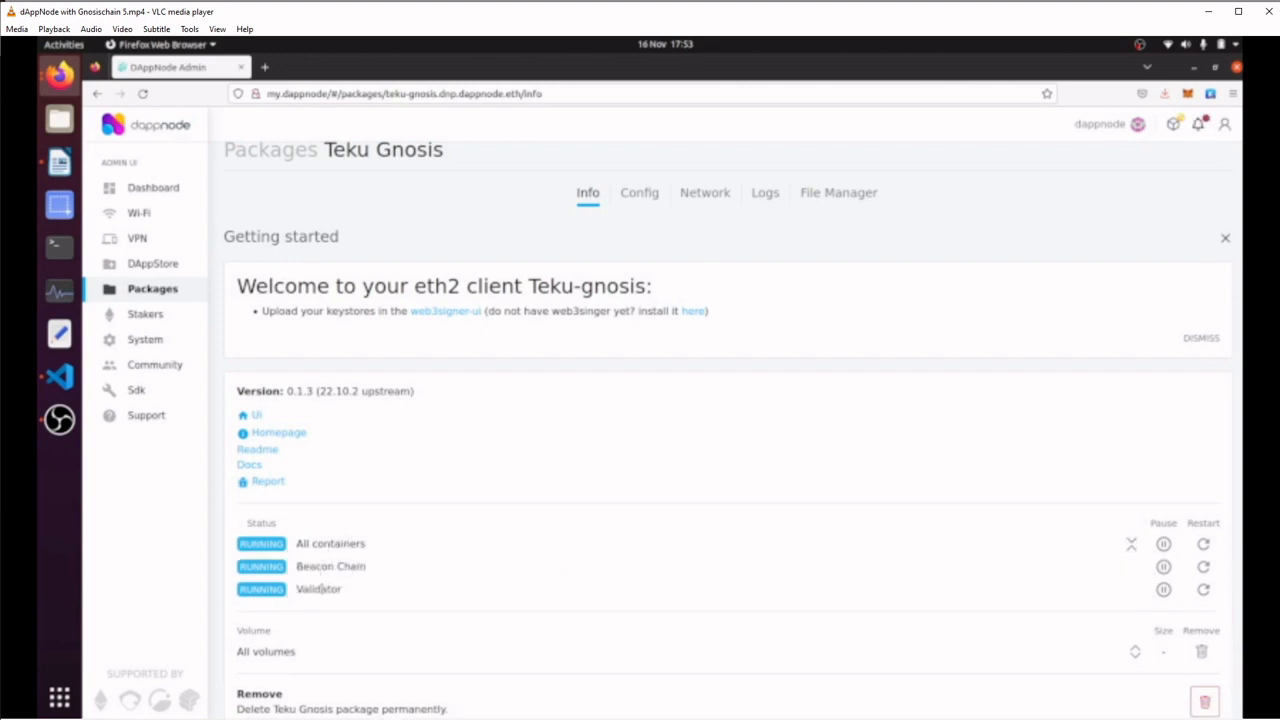
Review the Teku Gnosis configuration settings and its network port mappings
{"action": "left_click", "coordinate": [637, 205]}
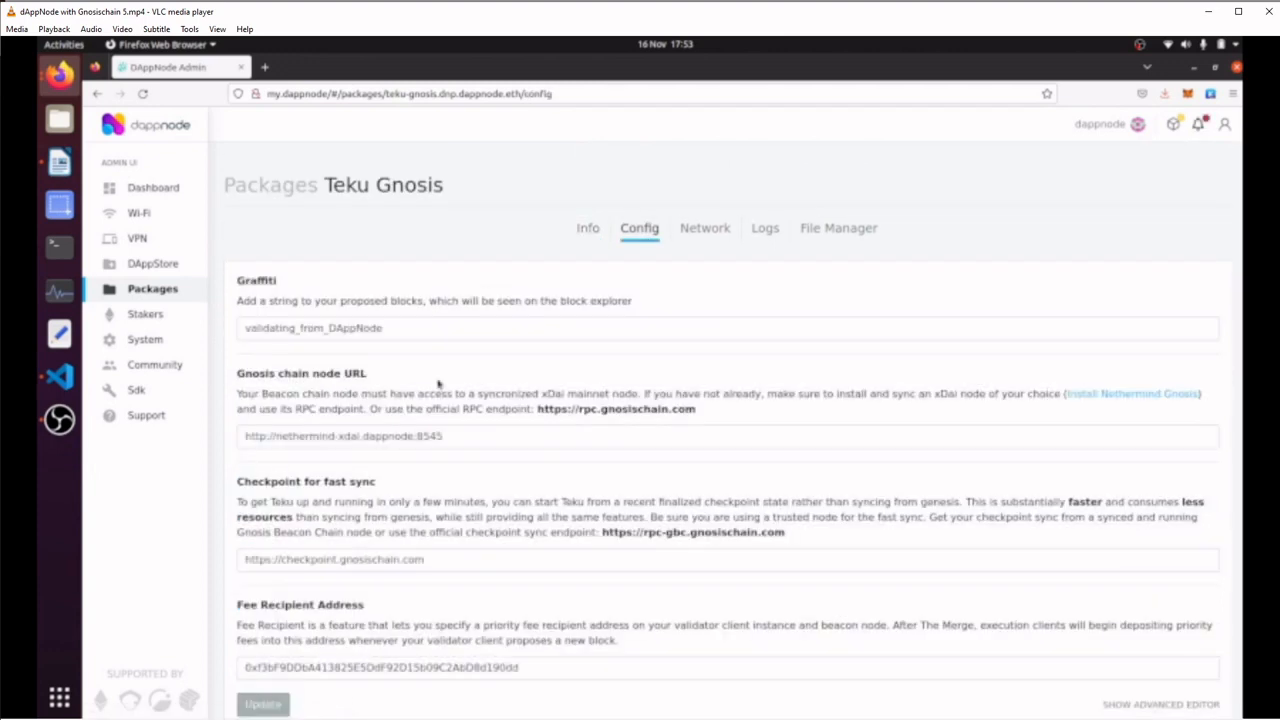
{"action": "scroll", "coordinate": [437, 565], "scroll_direction": "down", "scroll_amount": 1}
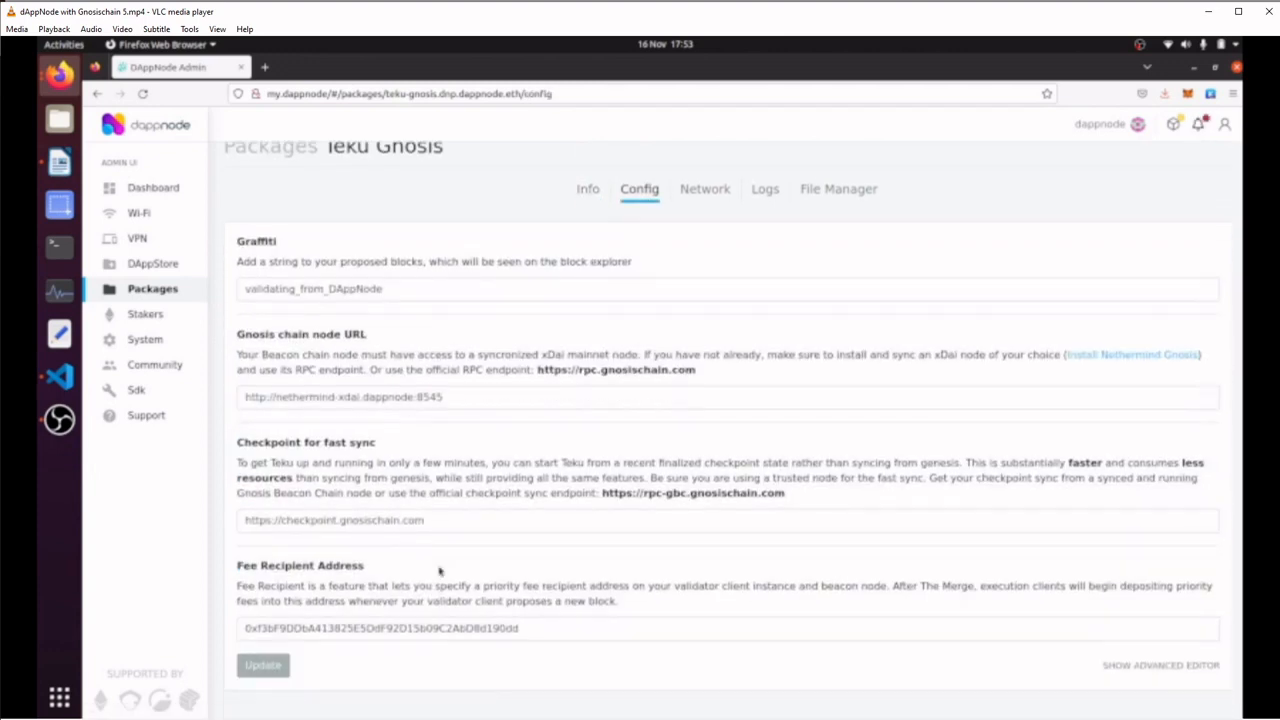
{"action": "left_click", "coordinate": [710, 190]}
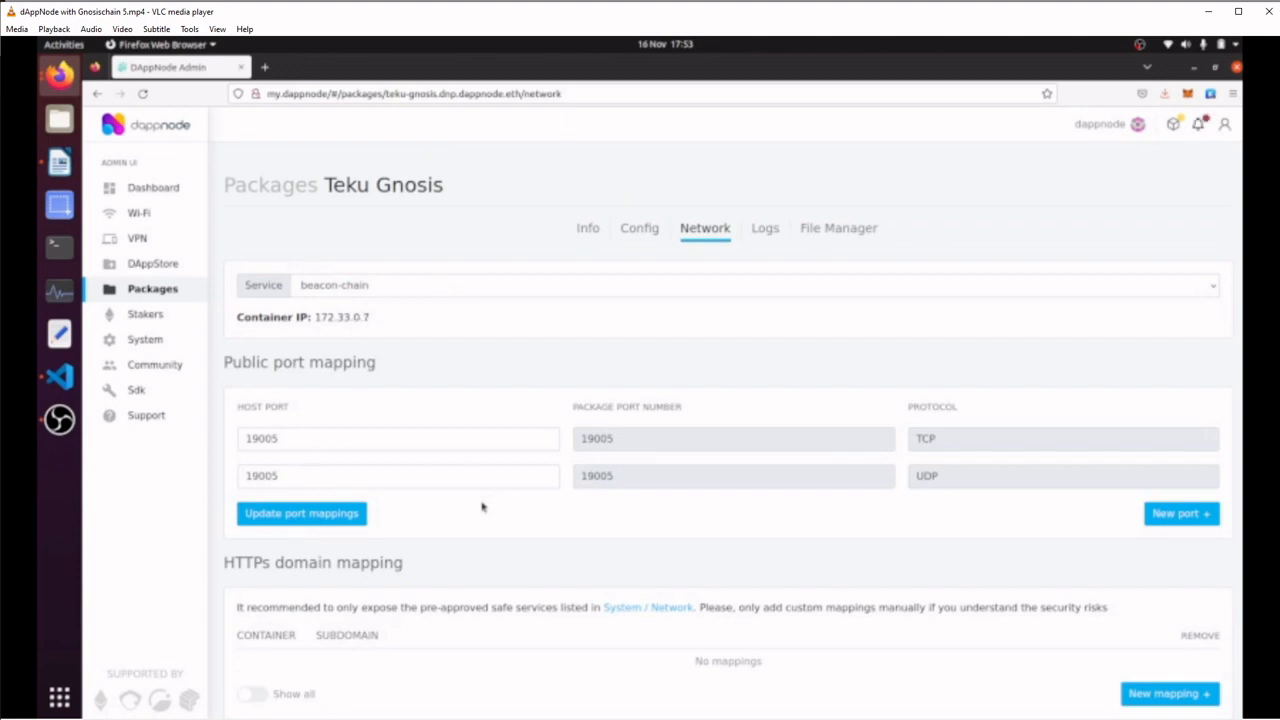
Read through the beacon-chain service logs of Teku Gnosis from the startup entries to the latest ones
{"action": "left_click", "coordinate": [765, 228]}
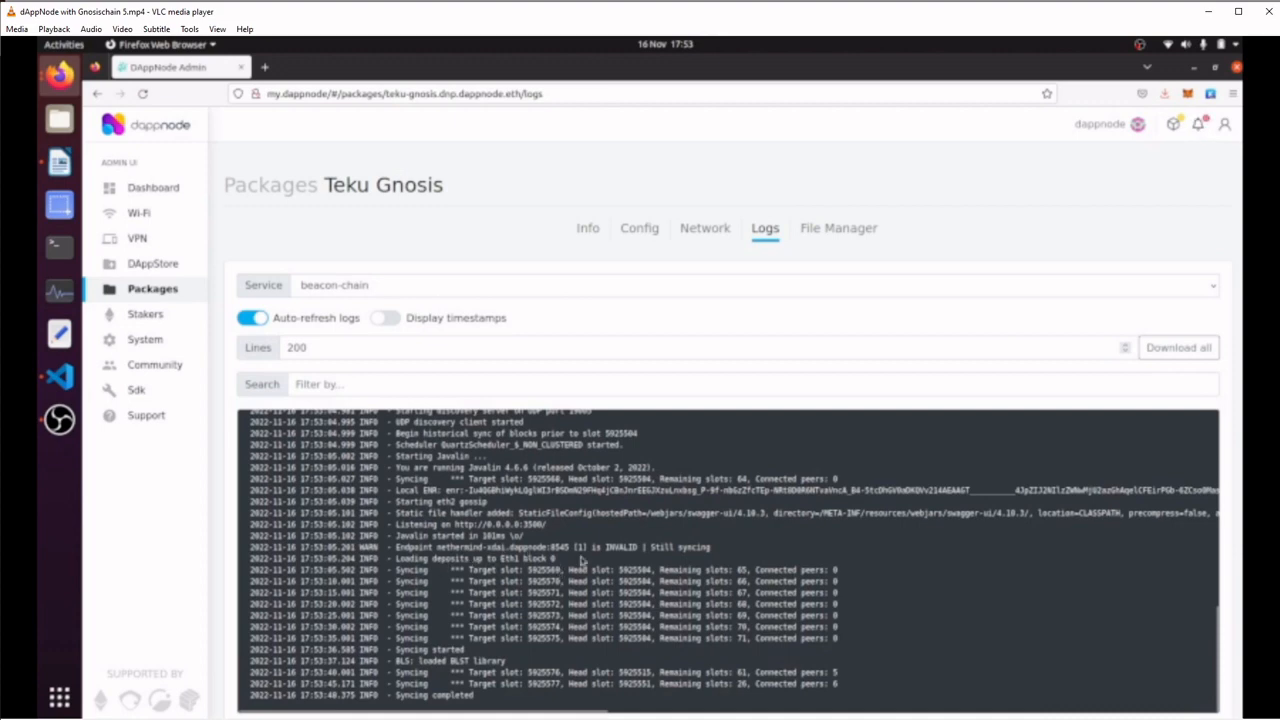
{"action": "scroll", "coordinate": [600, 575], "scroll_direction": "up", "scroll_amount": 5}
{"action": "scroll", "coordinate": [1000, 550], "scroll_direction": "up", "scroll_amount": 3}
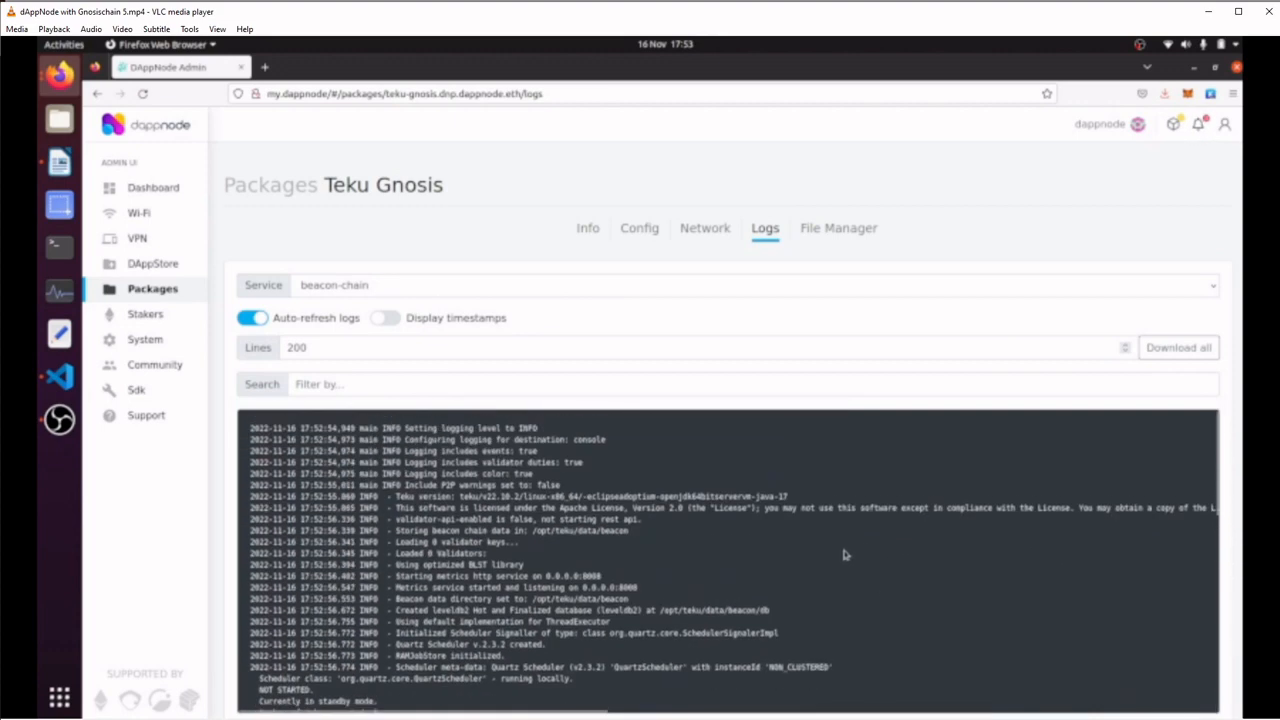
{"action": "scroll", "coordinate": [604, 530], "scroll_direction": "down", "scroll_amount": 5}
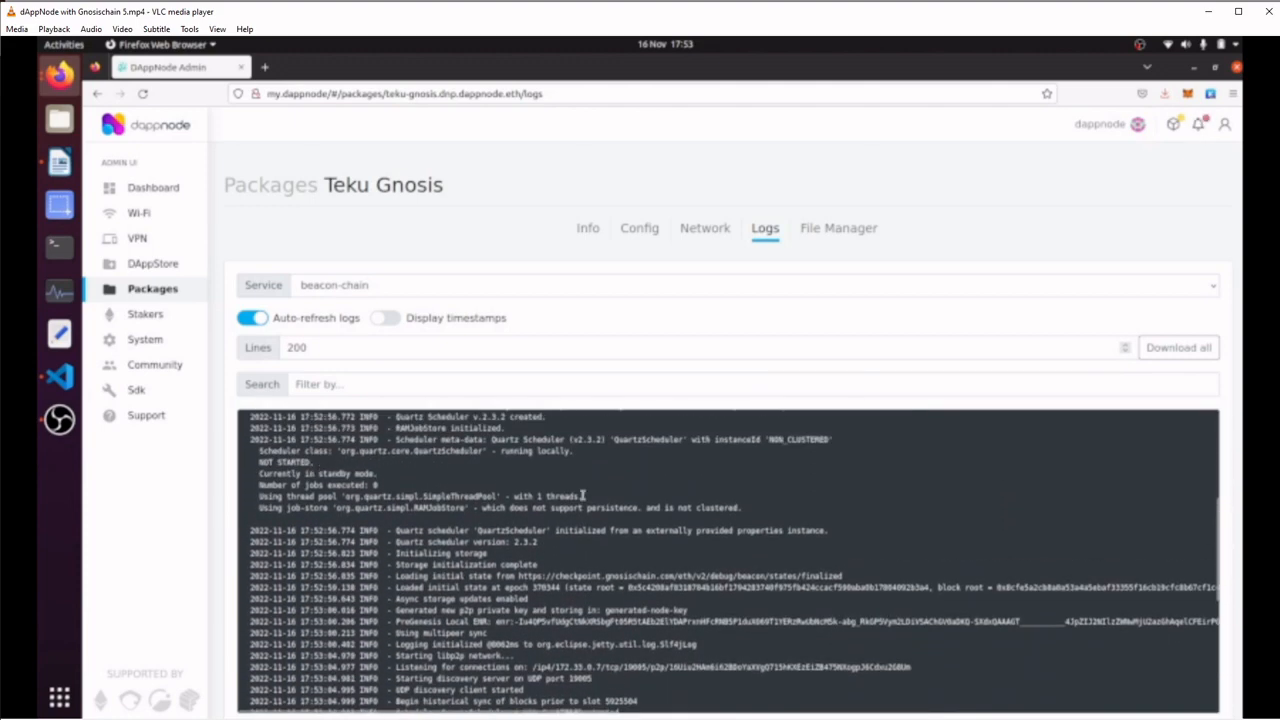
{"action": "scroll", "coordinate": [585, 512], "scroll_direction": "down", "scroll_amount": 5}
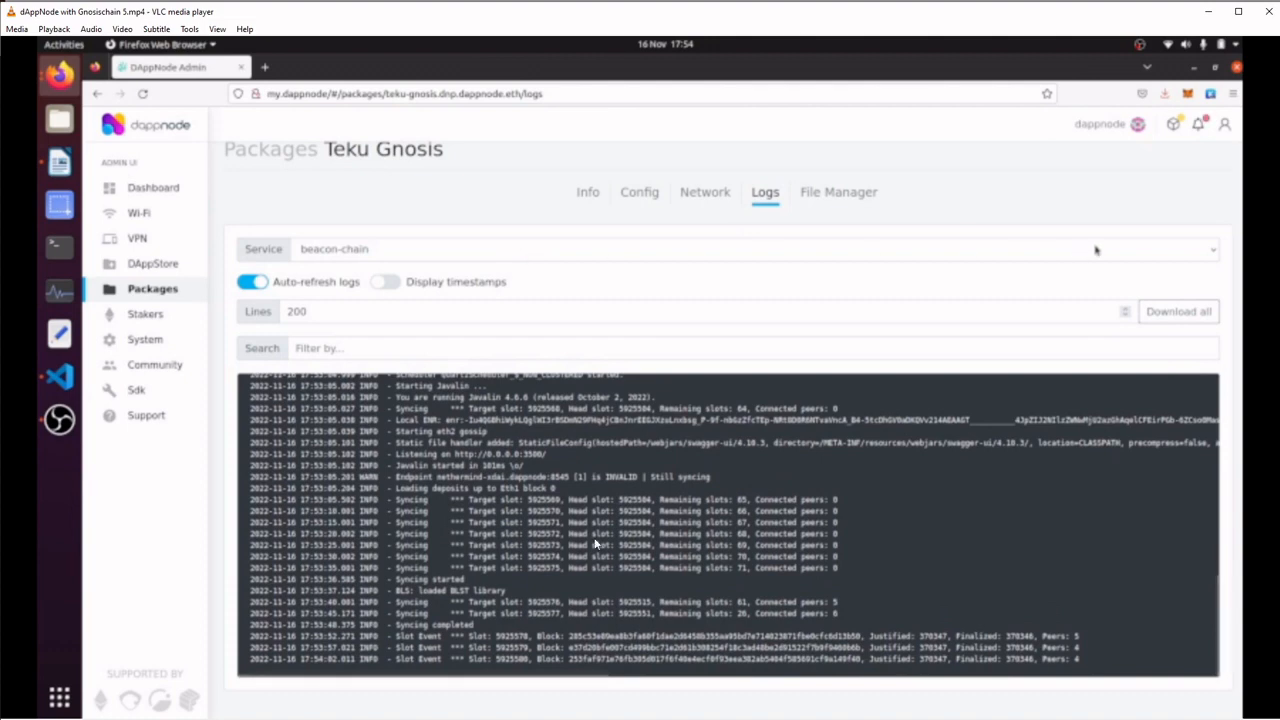
{"action": "key", "text": "ctrl+Down"}
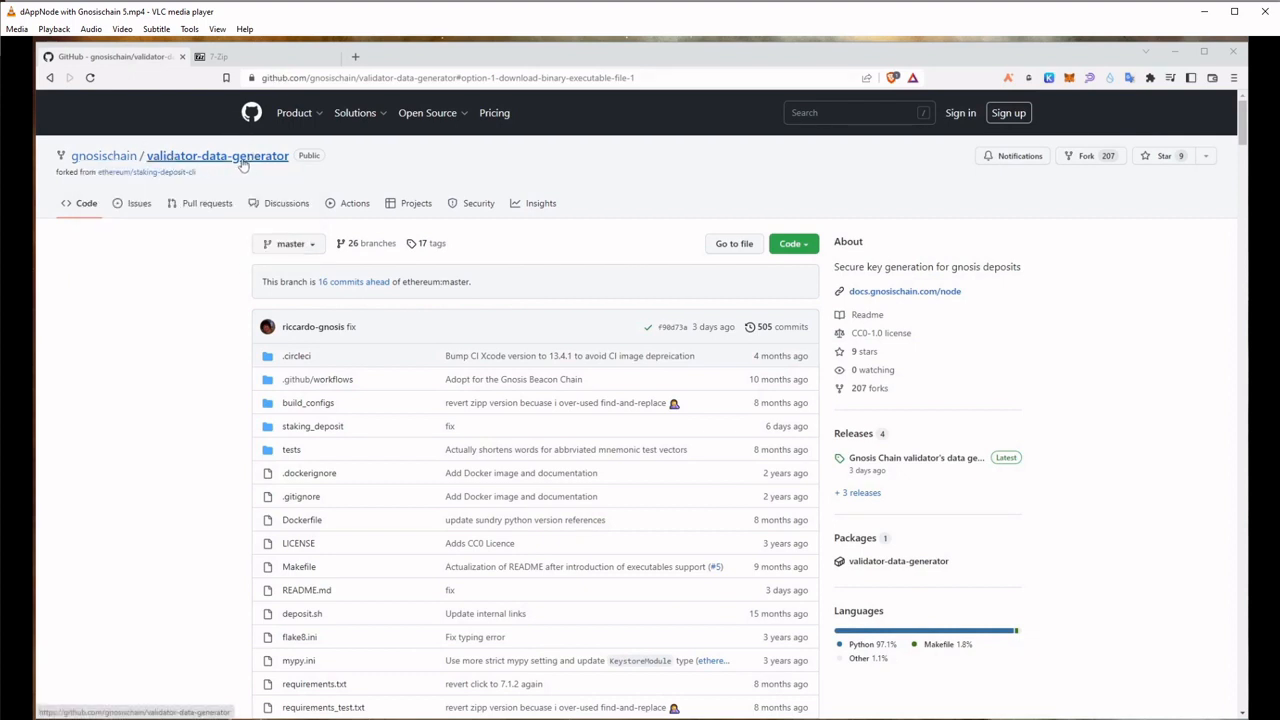
Find the Windows instructions in the validator-data-generator README and open the linked releases page in a new tab
{"action": "scroll", "coordinate": [729, 443], "scroll_direction": "down", "scroll_amount": 4}
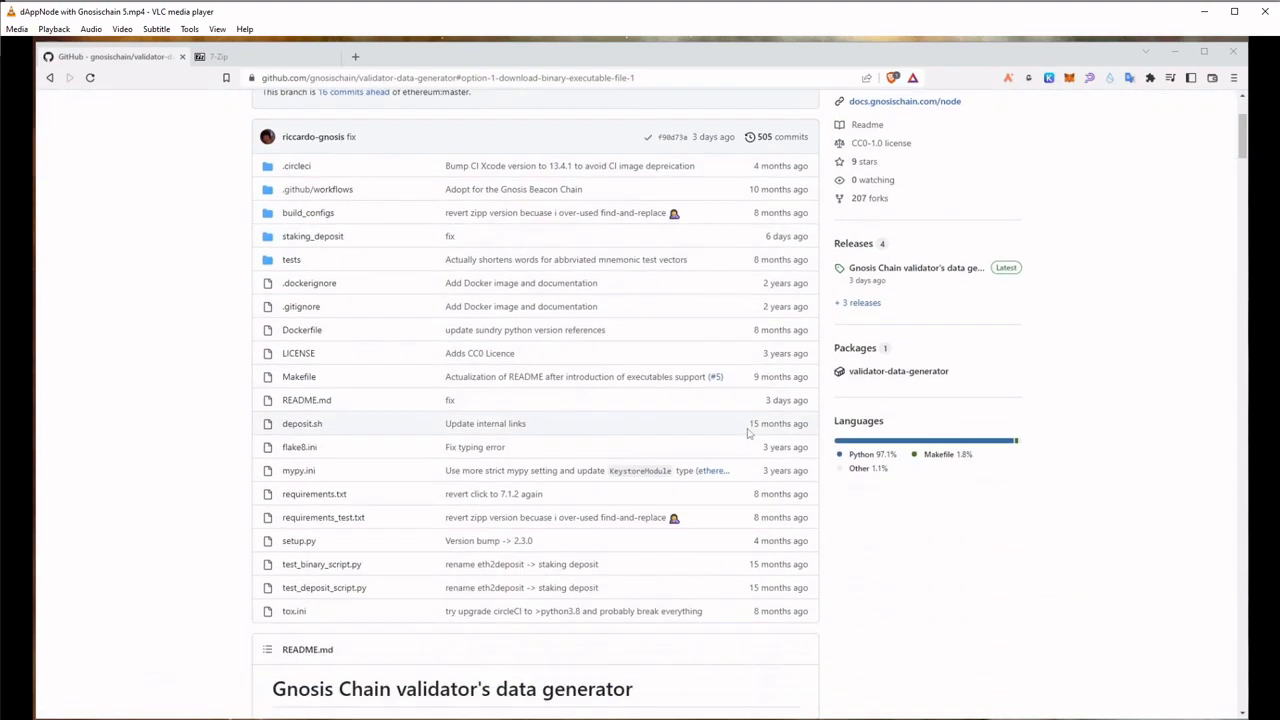
{"action": "left_click_drag", "start_coordinate": [1245, 150], "coordinate": [1210, 482]}
{"action": "scroll", "coordinate": [1210, 482], "scroll_direction": "down", "scroll_amount": 8}
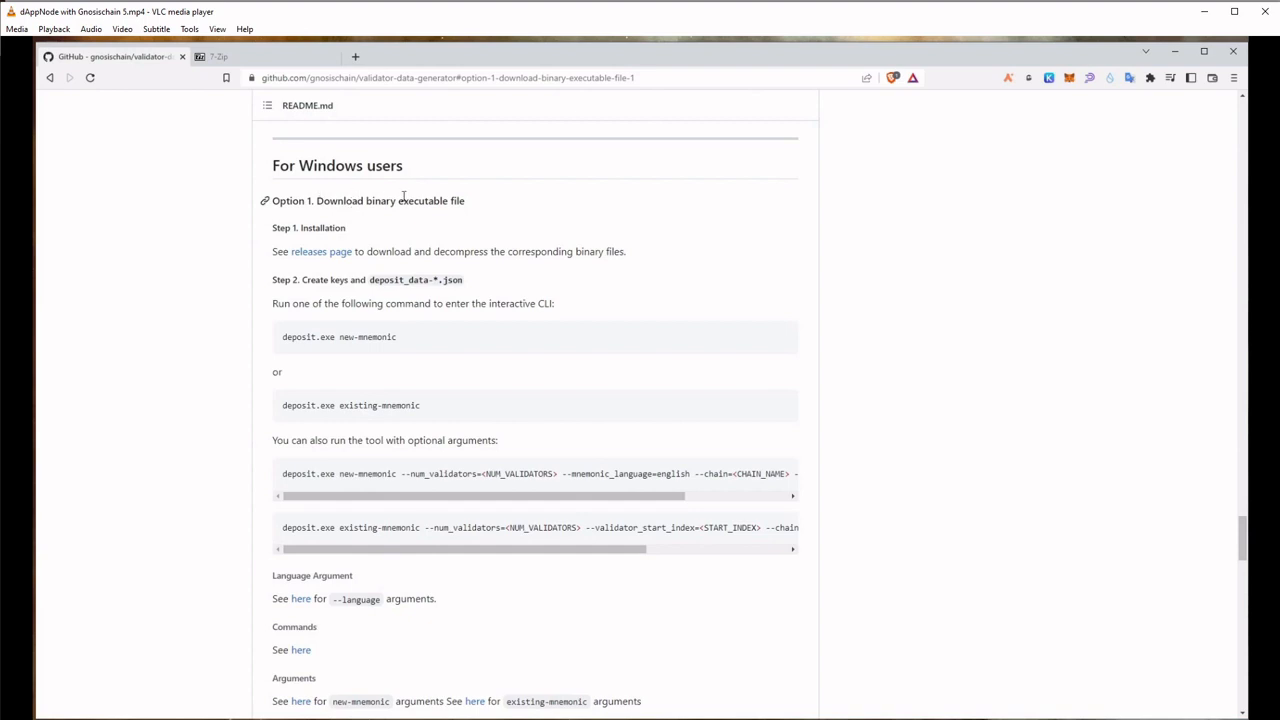
{"action": "right_click", "coordinate": [322, 253]}
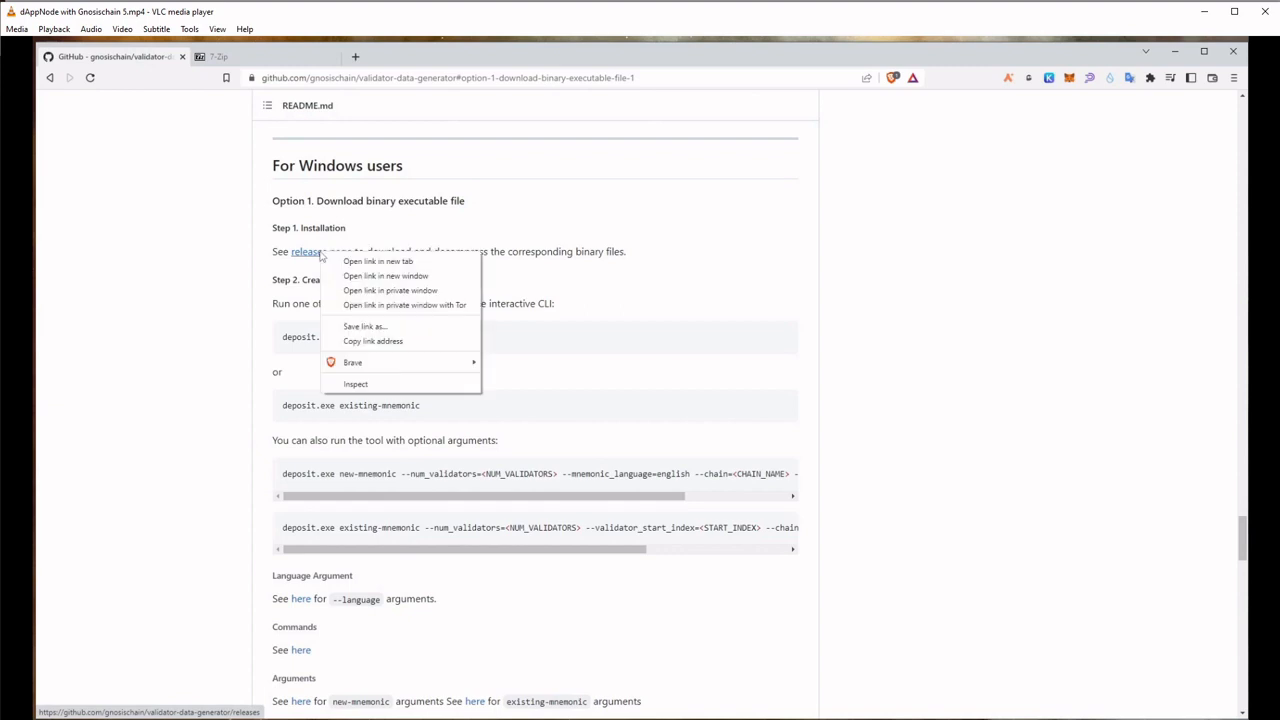
{"action": "left_click", "coordinate": [362, 262]}
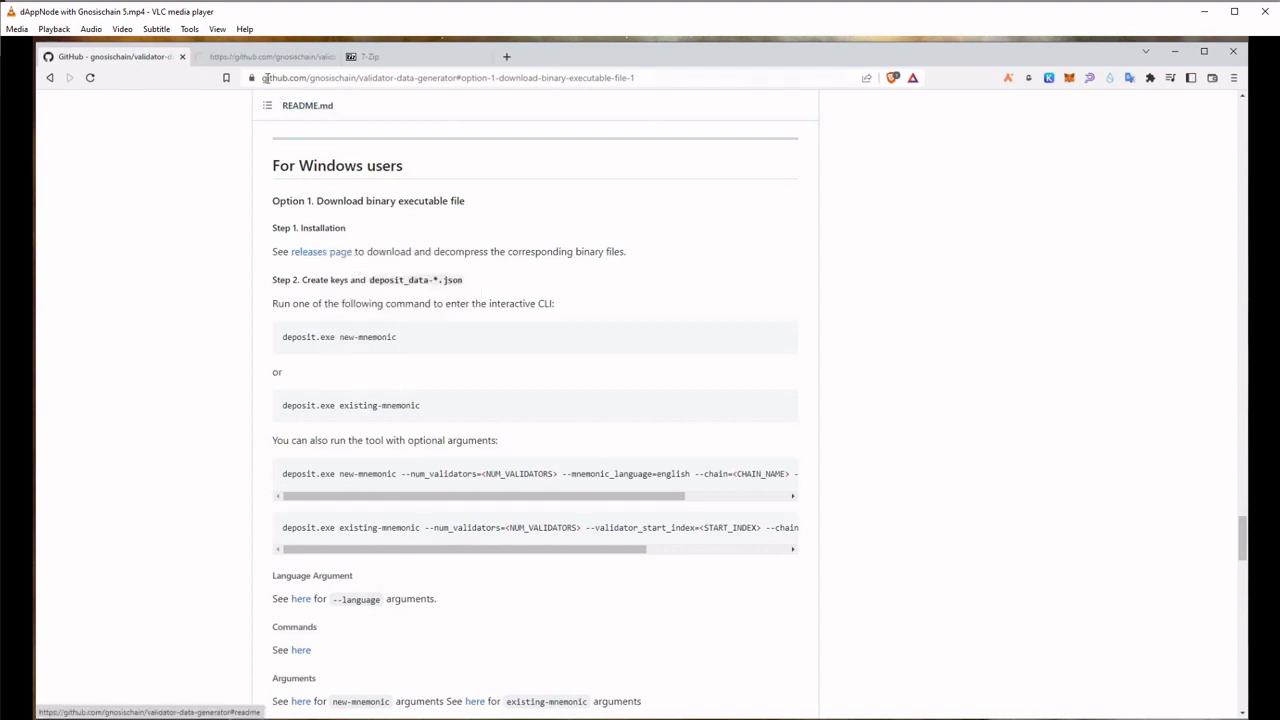
{"action": "left_click", "coordinate": [265, 56]}
Start downloading validator-data-generator-v2.3.0-gbc-windows-amd64.tar.gz from the v2.3.0 release assets and check the archive in the Downloads folder
{"action": "scroll", "coordinate": [700, 400], "scroll_direction": "down", "scroll_amount": 3}
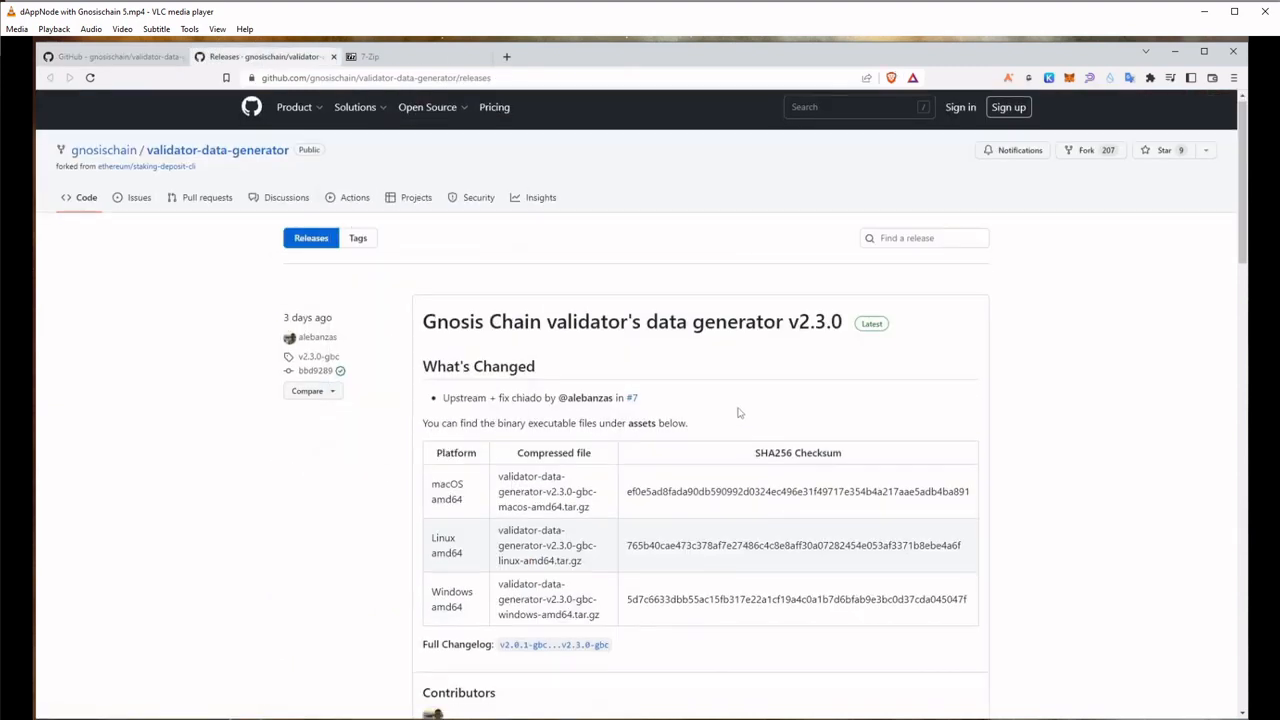
{"action": "scroll", "coordinate": [645, 331], "scroll_direction": "up", "scroll_amount": 2}
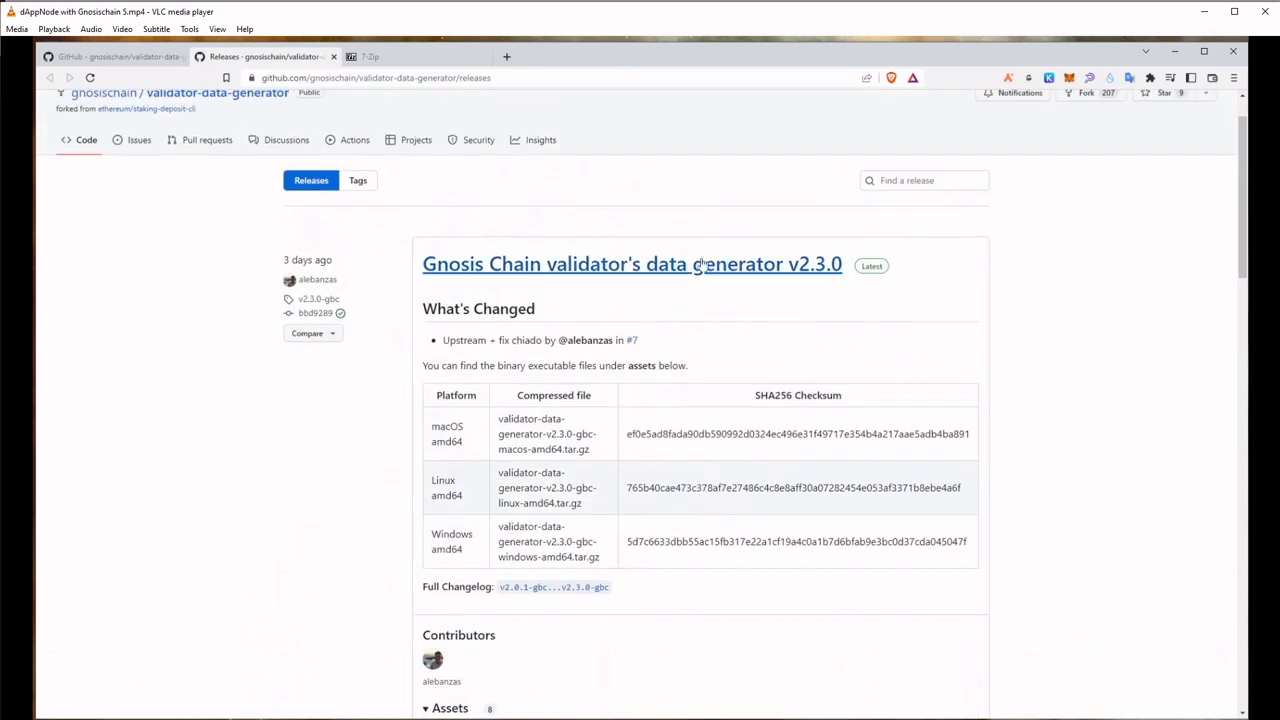
{"action": "scroll", "coordinate": [655, 272], "scroll_direction": "down", "scroll_amount": 5}
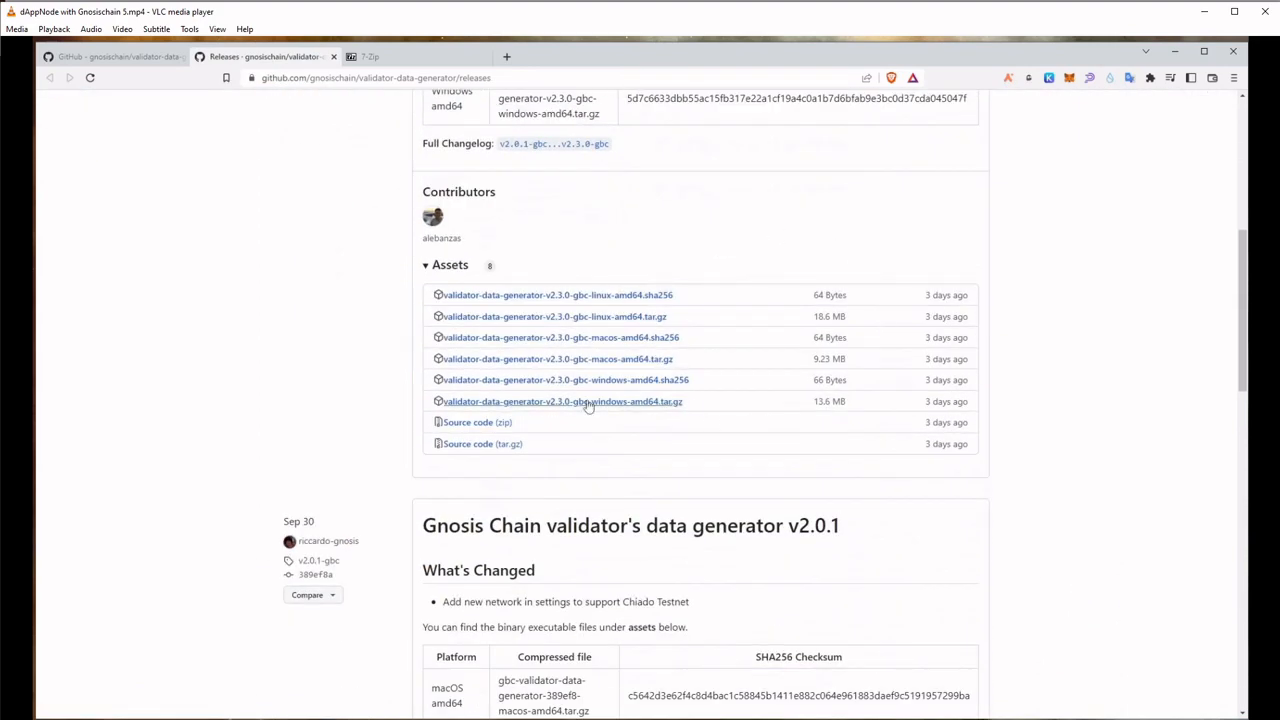
{"action": "left_click_drag", "start_coordinate": [693, 408], "coordinate": [443, 403]}
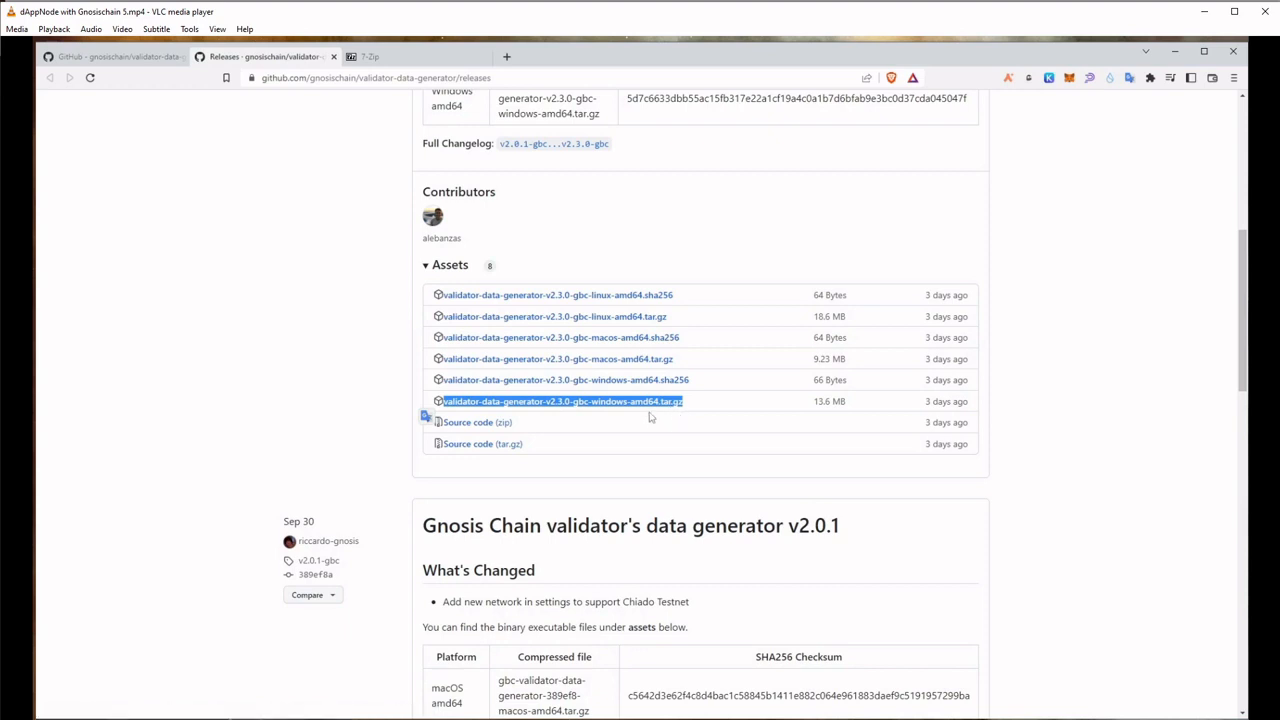
{"action": "left_click", "coordinate": [357, 393]}
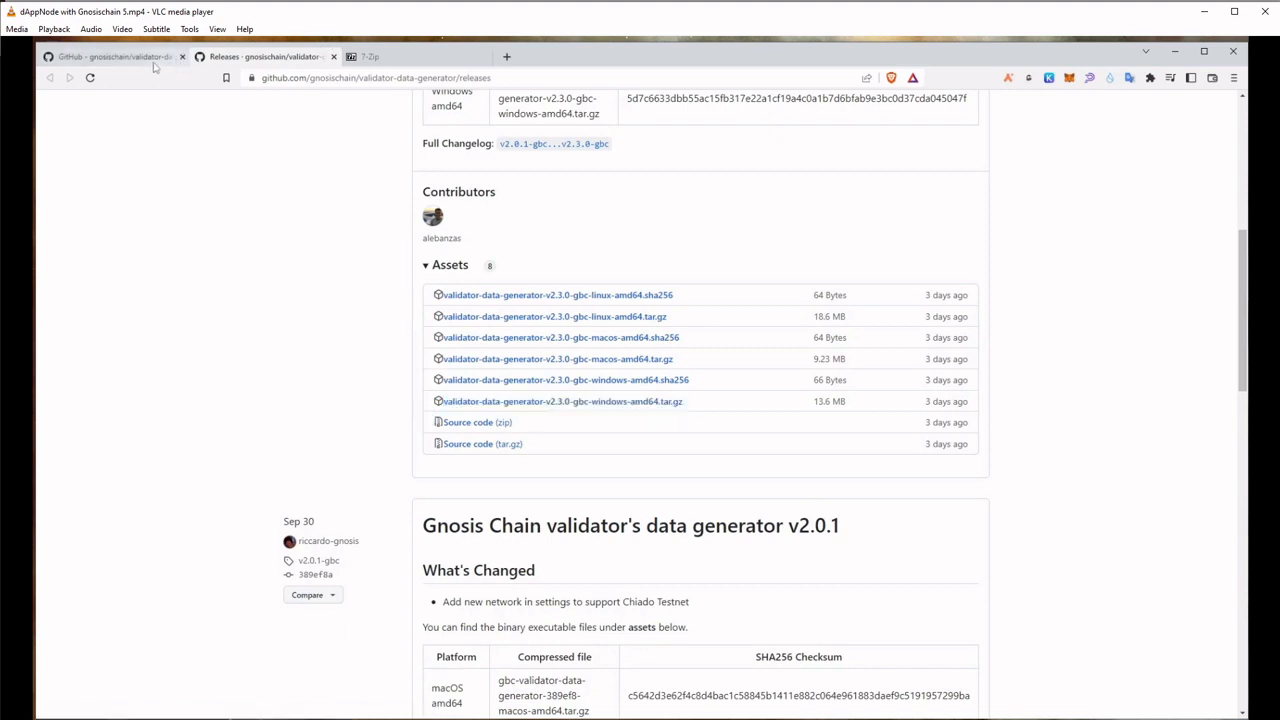
{"action": "right_click", "coordinate": [605, 403]}
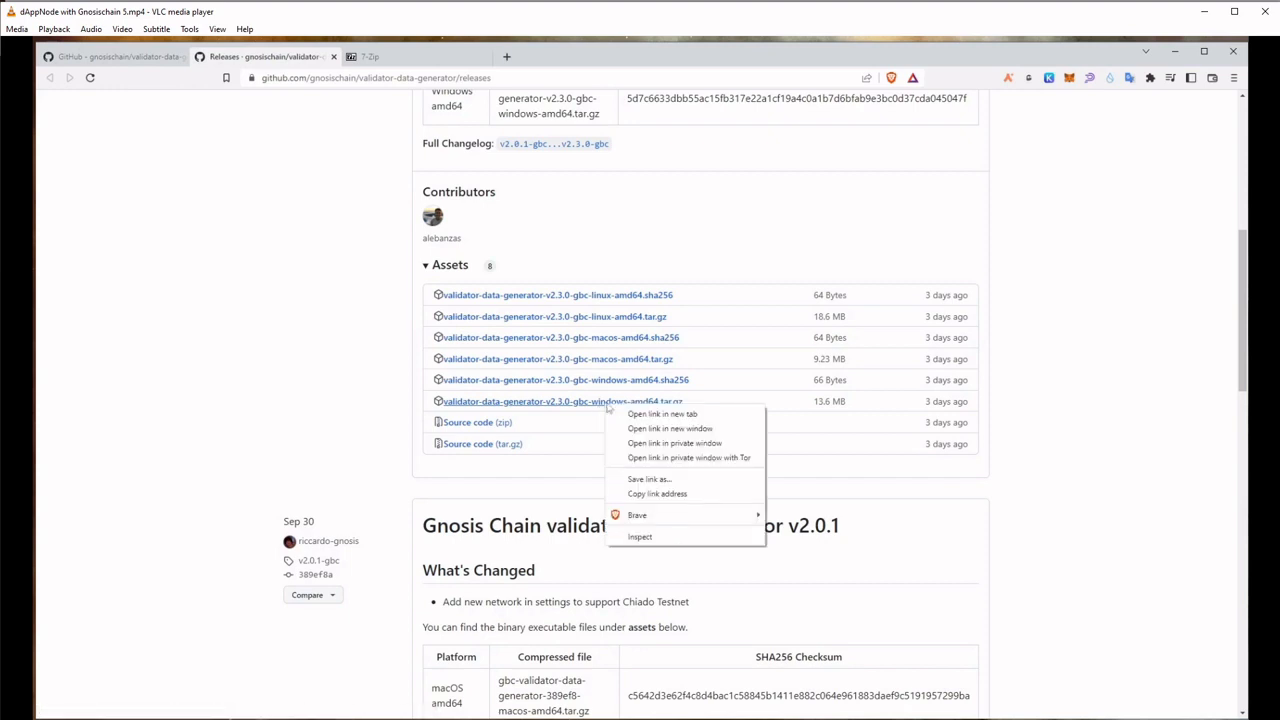
{"action": "left_click", "coordinate": [350, 402]}
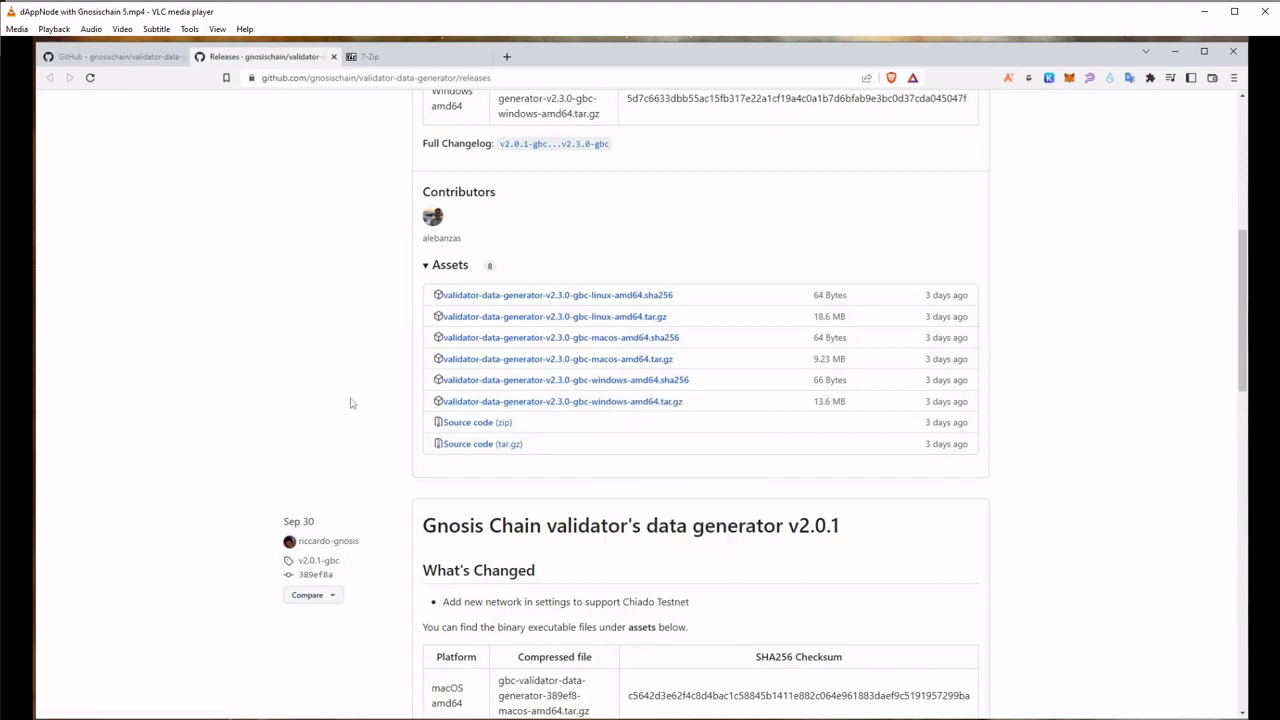
{"action": "left_click", "coordinate": [667, 406]}
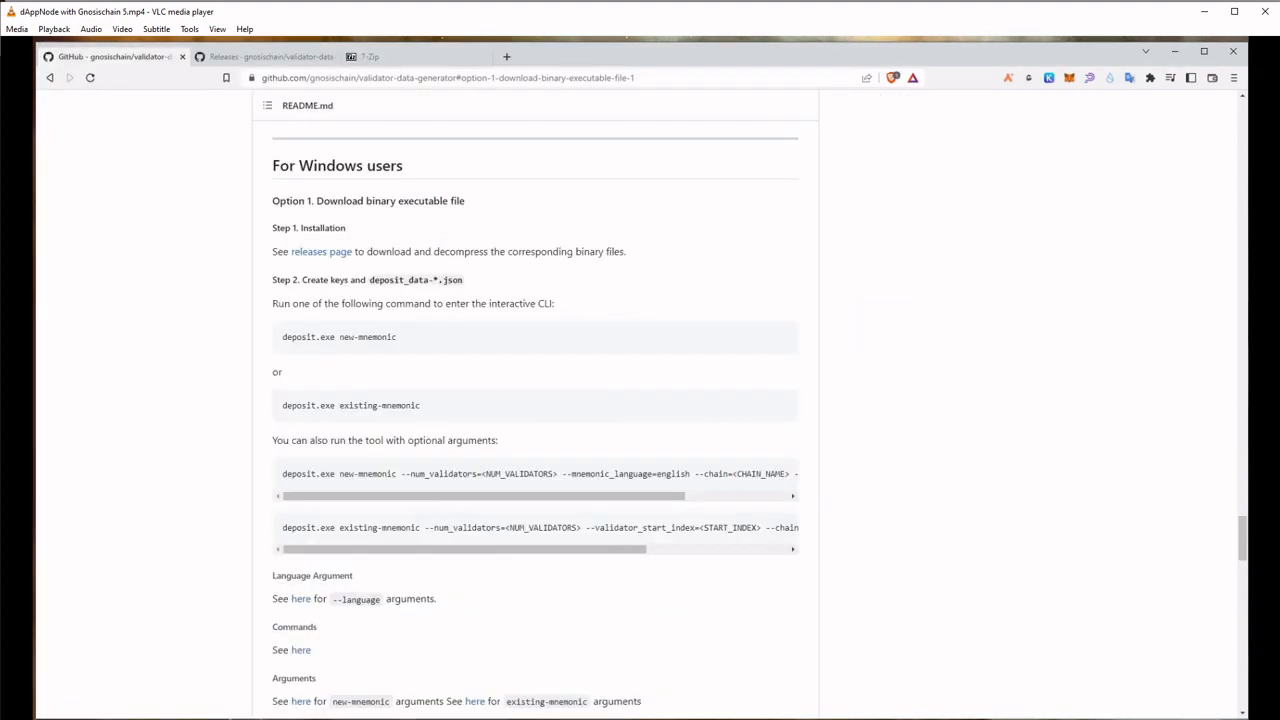
{"action": "left_click_drag", "start_coordinate": [1247, 160], "coordinate": [684, 187]}
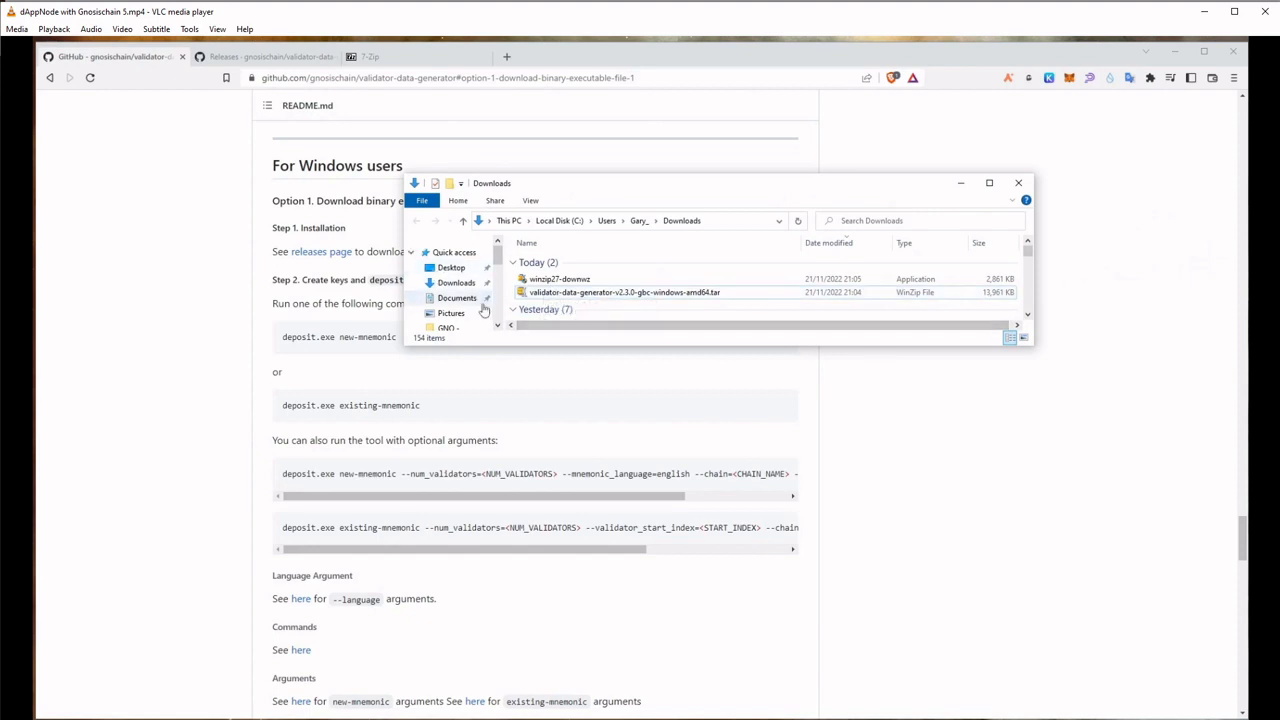
{"action": "left_click", "coordinate": [415, 58]}
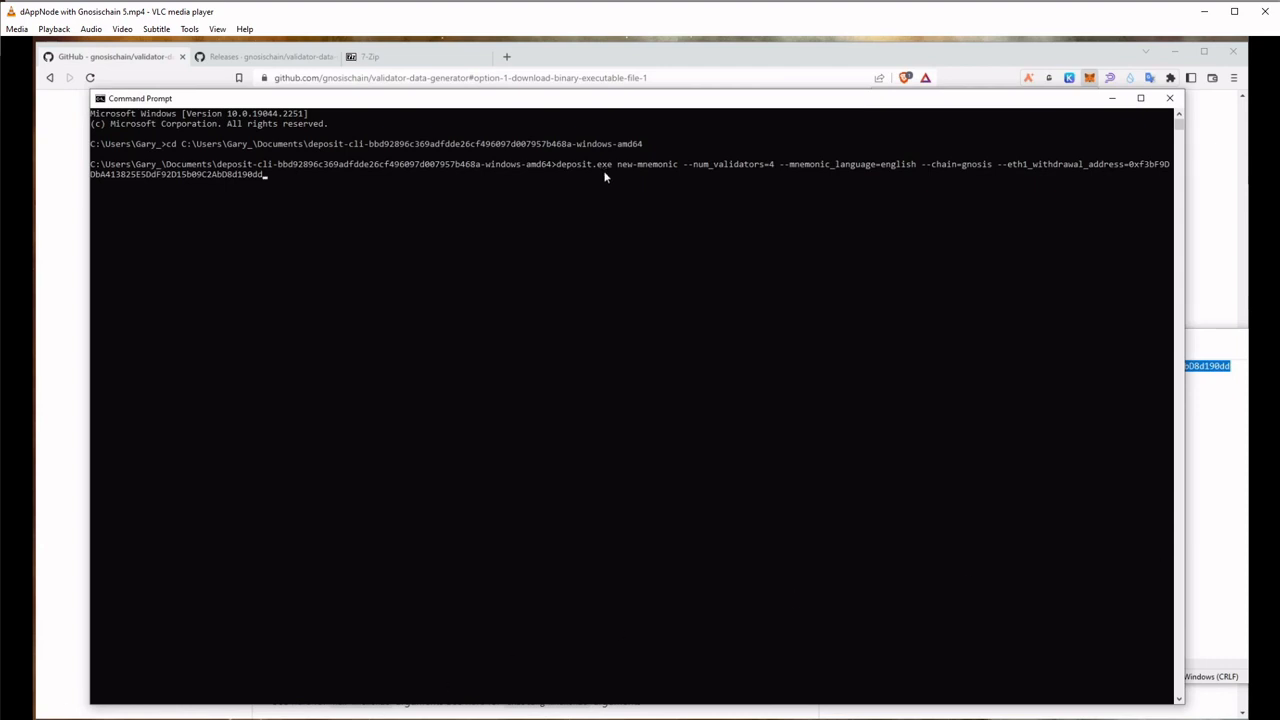
Run deposit.exe new-mnemonic for 4 validators on the gnosis chain with an English mnemonic and withdrawal address, choosing language 3 (English)
{"action": "key", "text": "Return"}
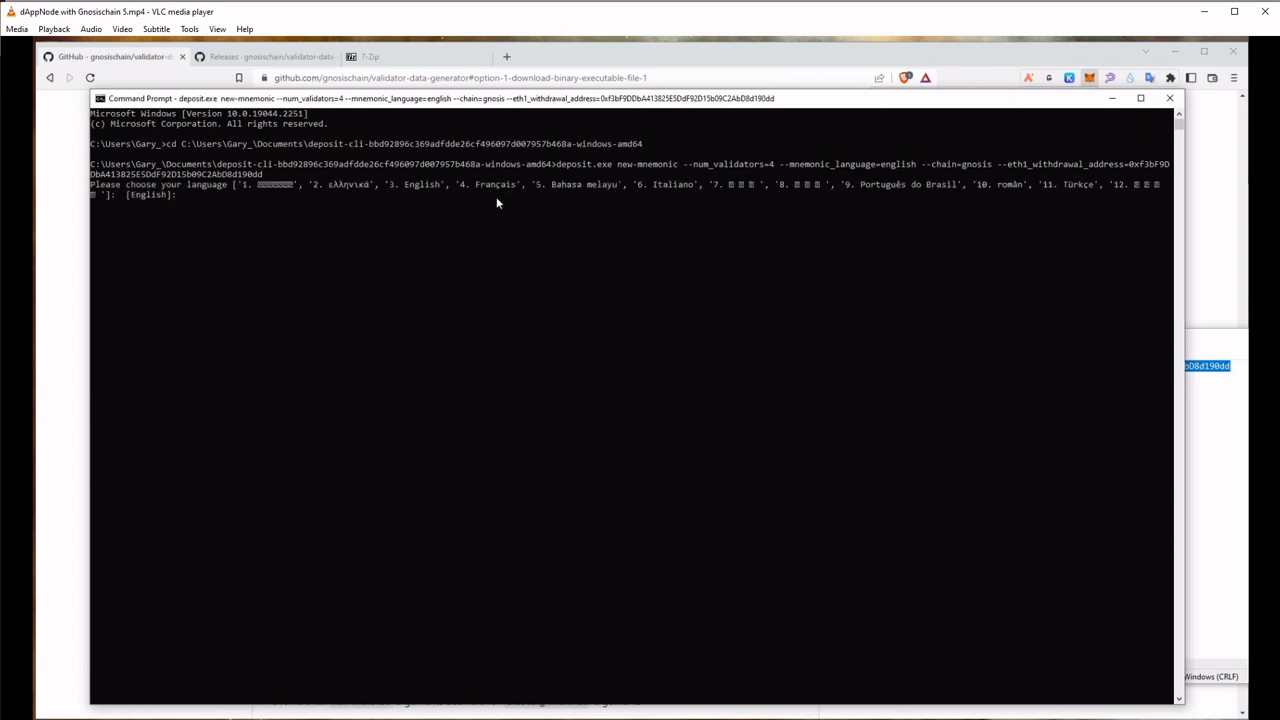
{"action": "type", "text": "3"}
{"action": "key", "text": "Return"}
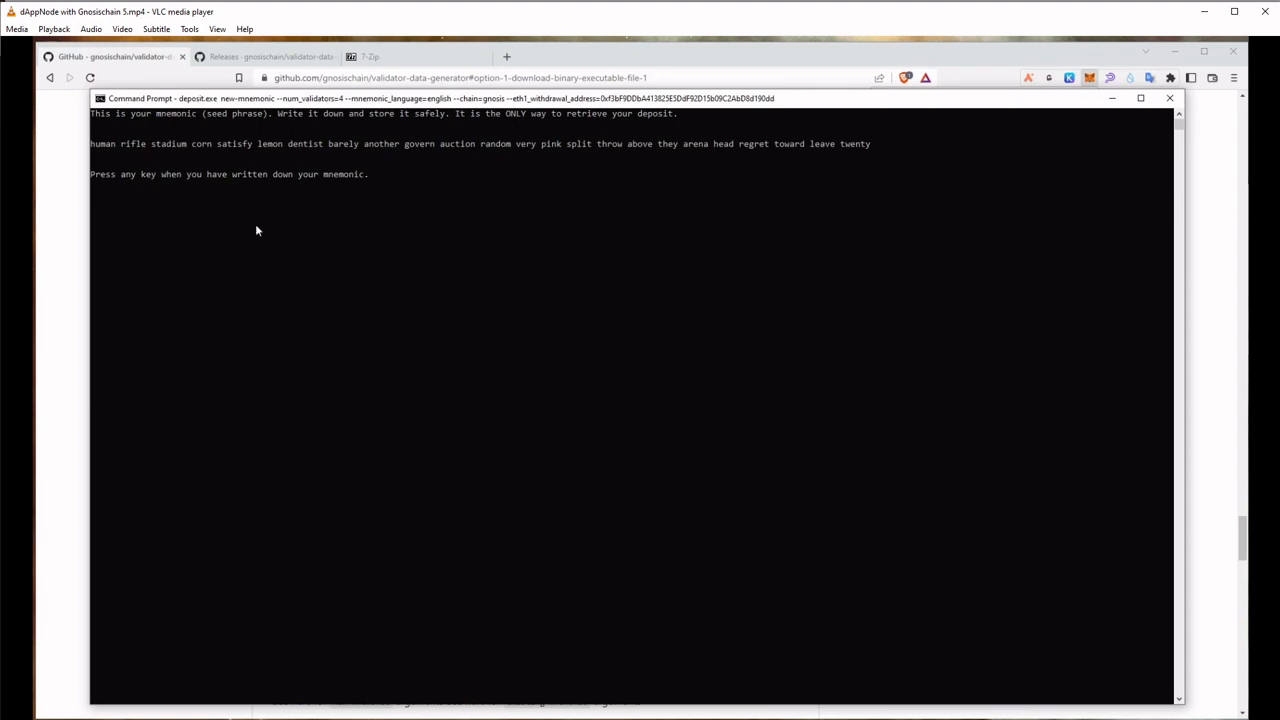
Paste the mnemonic seed phrase to confirm it, generate the validator keys and finish the deposit tool
{"action": "key", "text": "Return"}
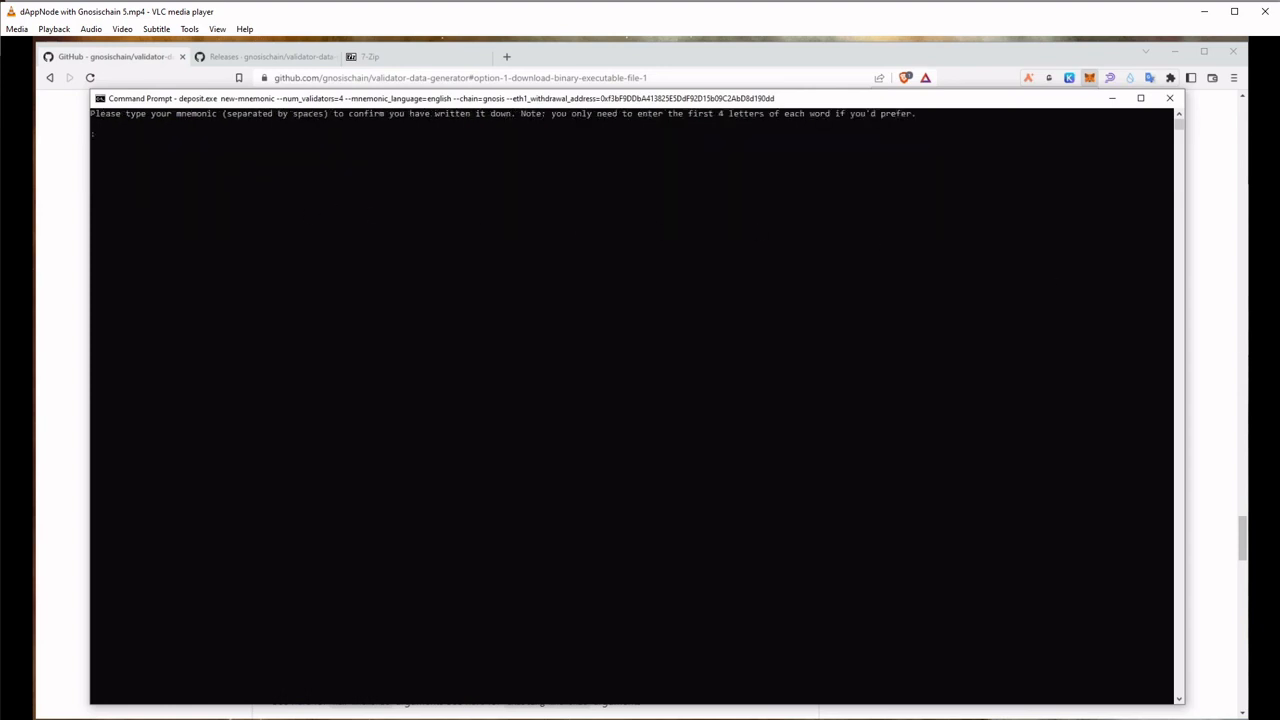
{"action": "right_click", "coordinate": [541, 214]}
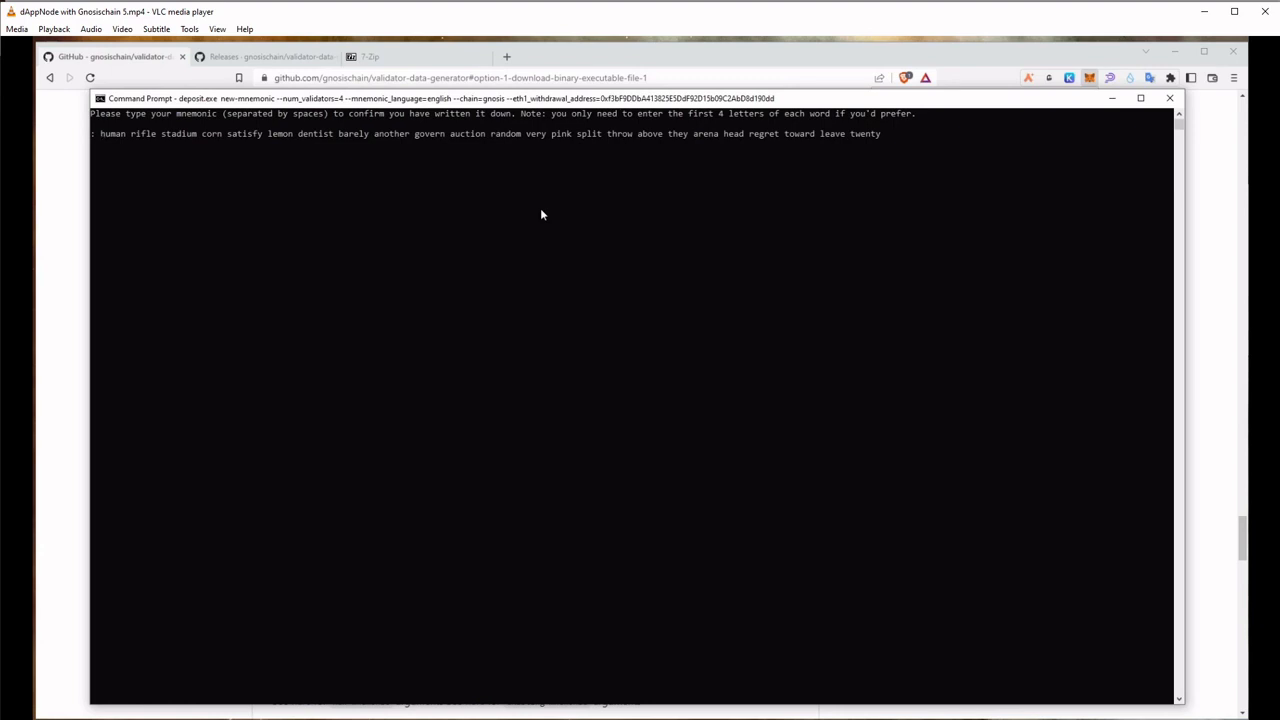
{"action": "key", "text": "Return"}
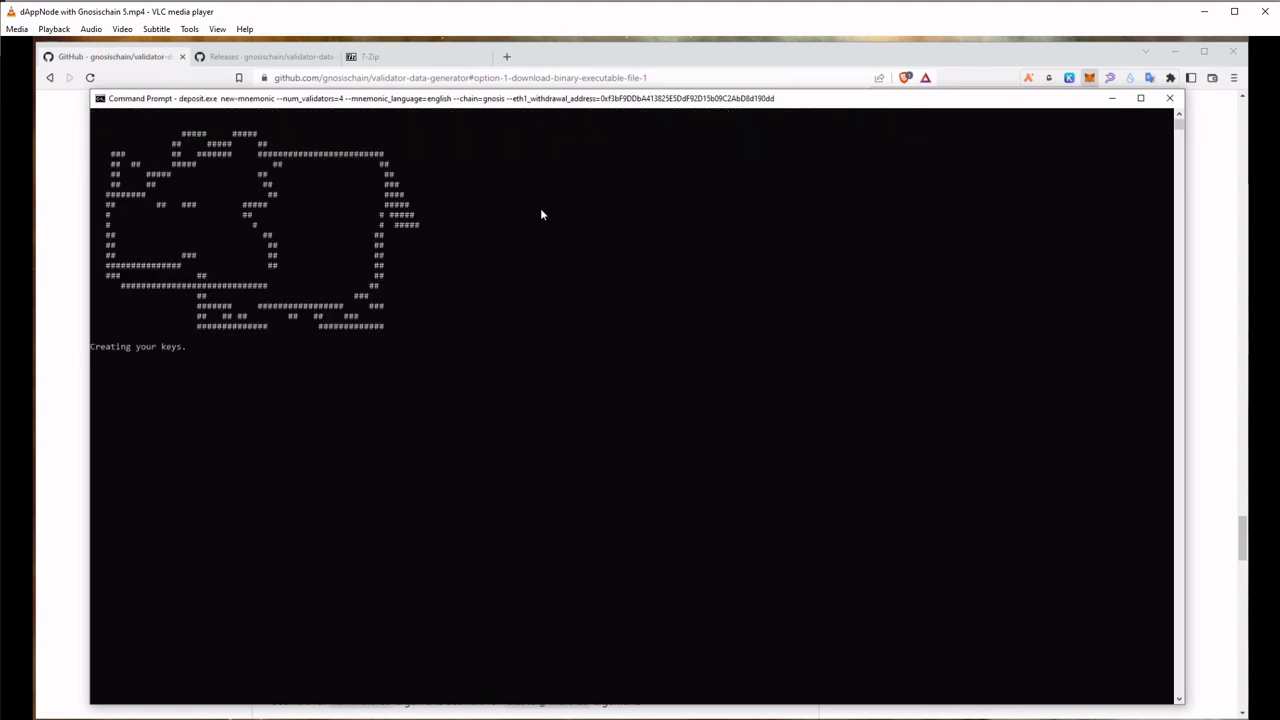
{"action": "key", "text": "space"}
{"action": "key", "text": "space"}
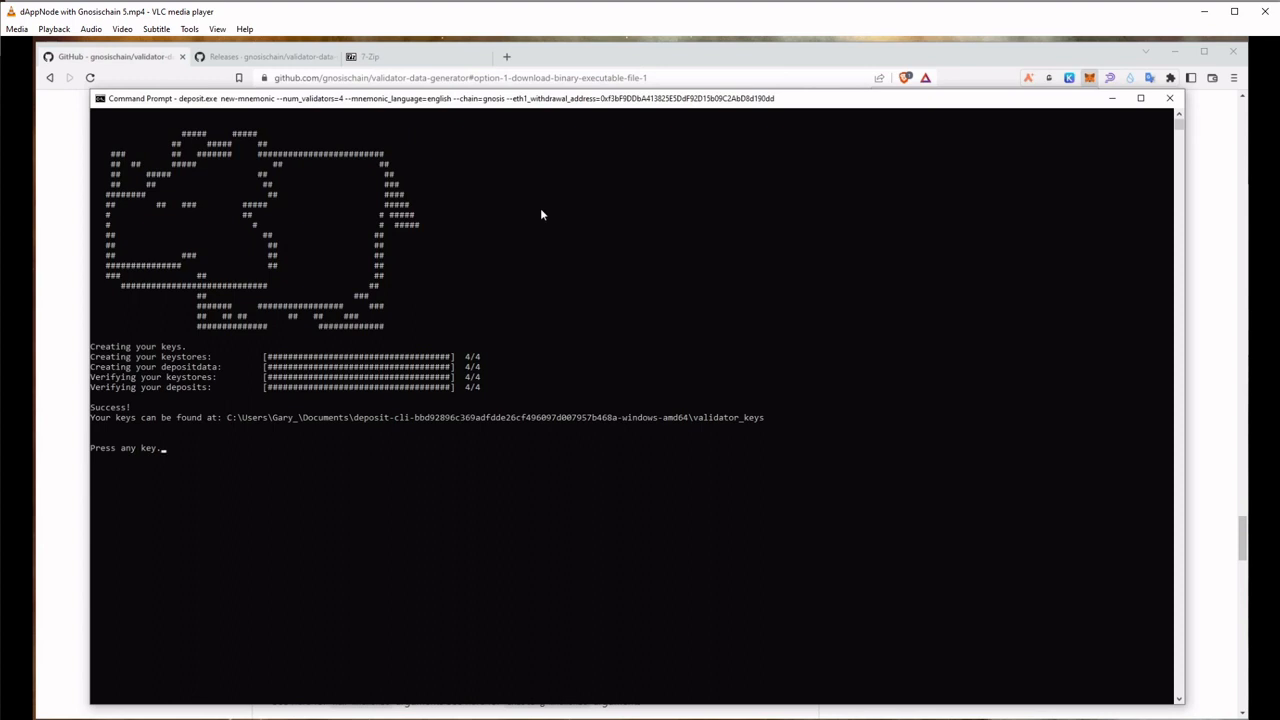
{"action": "key", "text": "Return"}
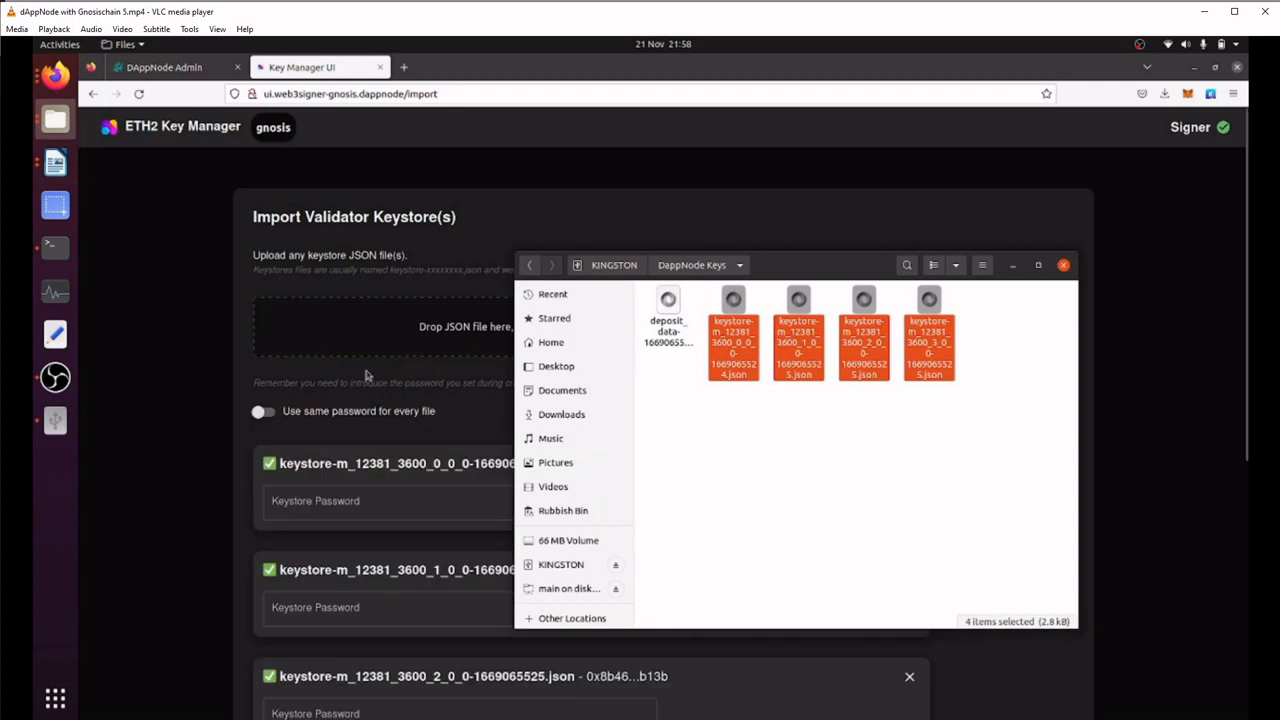
Turn on using the same password for every keystore file and enter the keystores password
{"action": "scroll", "coordinate": [615, 380], "scroll_direction": "down", "scroll_amount": 3}
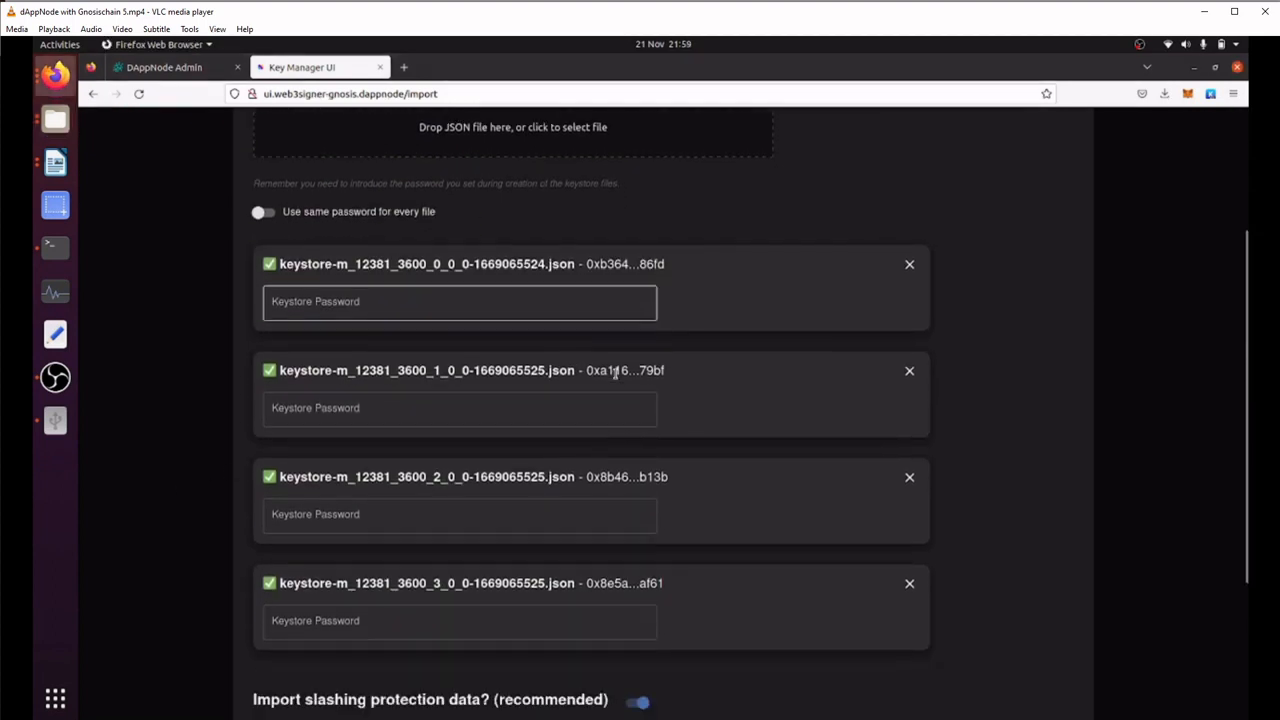
{"action": "scroll", "coordinate": [674, 351], "scroll_direction": "up", "scroll_amount": 1}
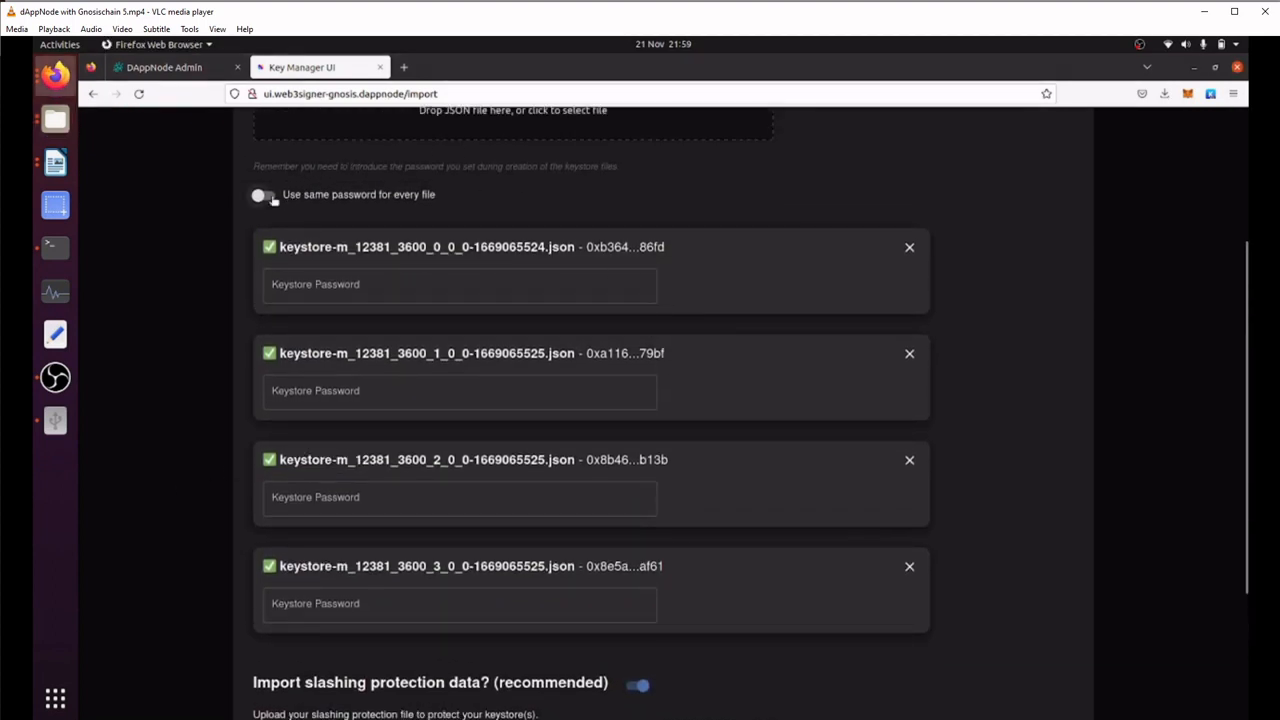
{"action": "left_click", "coordinate": [260, 196]}
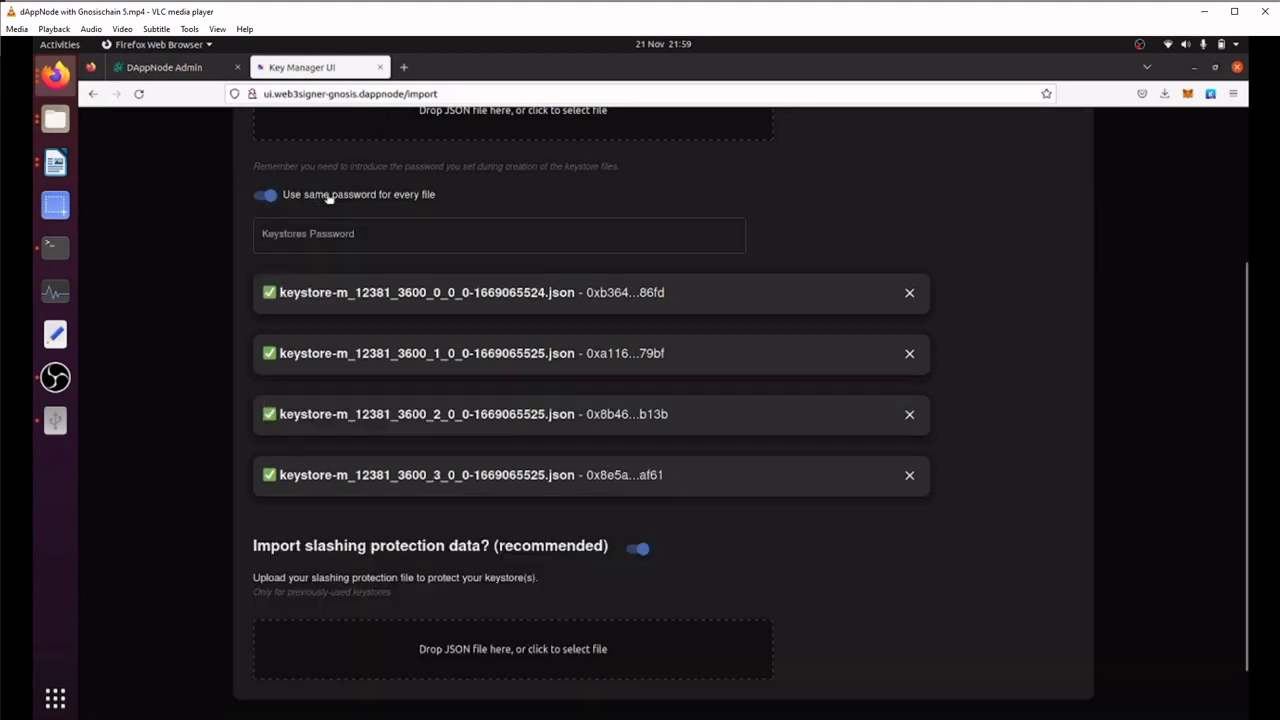
{"action": "left_click", "coordinate": [362, 238]}
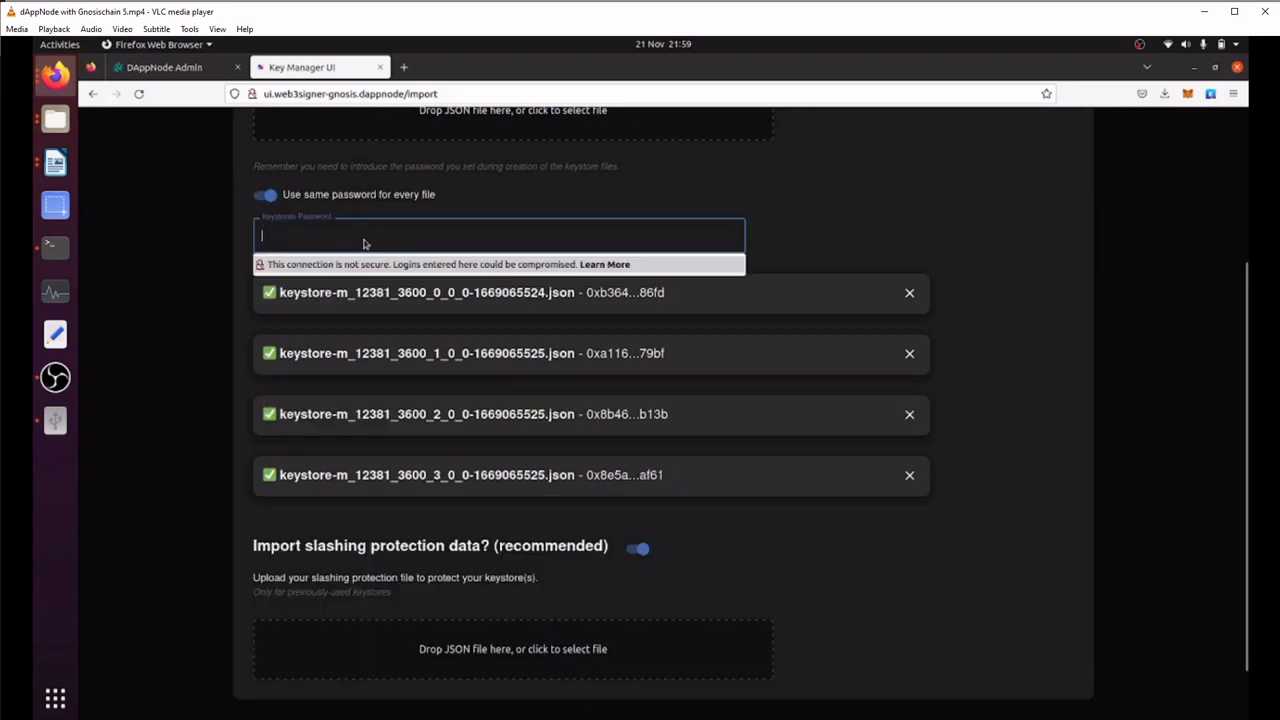
{"action": "scroll", "coordinate": [935, 391], "scroll_direction": "up", "scroll_amount": 1}
{"action": "left_click", "coordinate": [311, 311]}
{"action": "type", "text": "•••••••"}
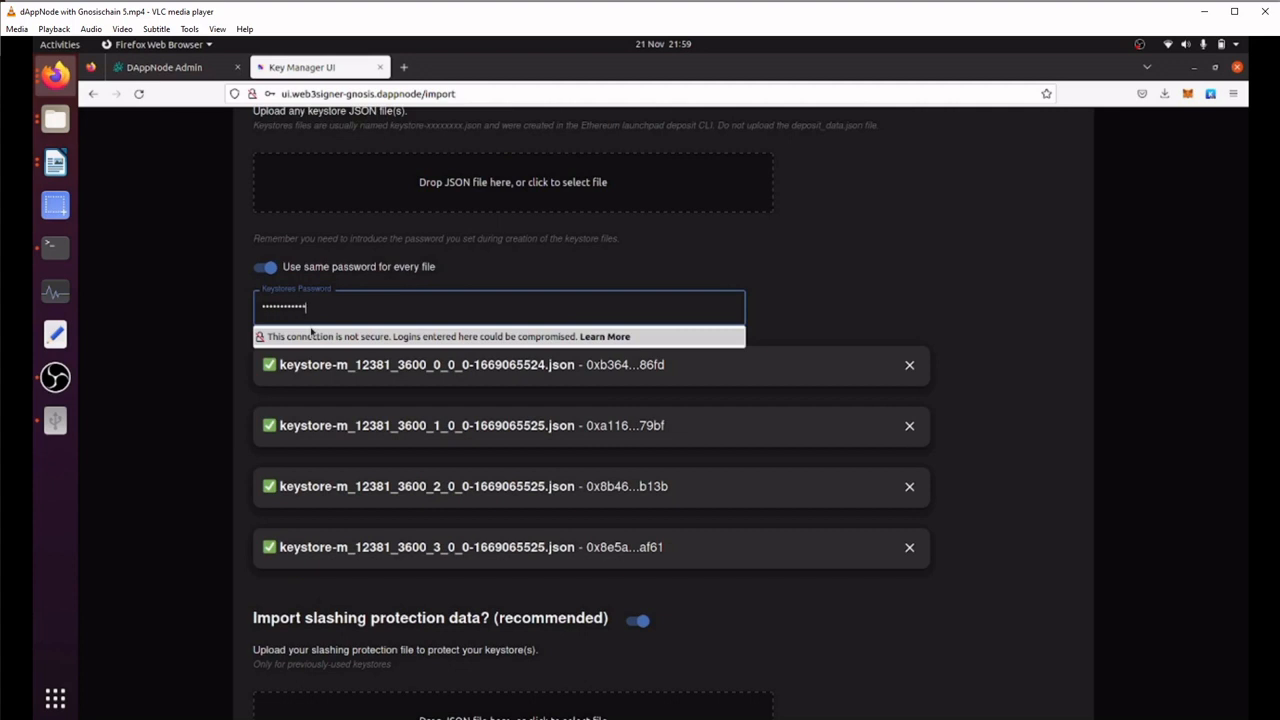
{"action": "left_click", "coordinate": [866, 286]}
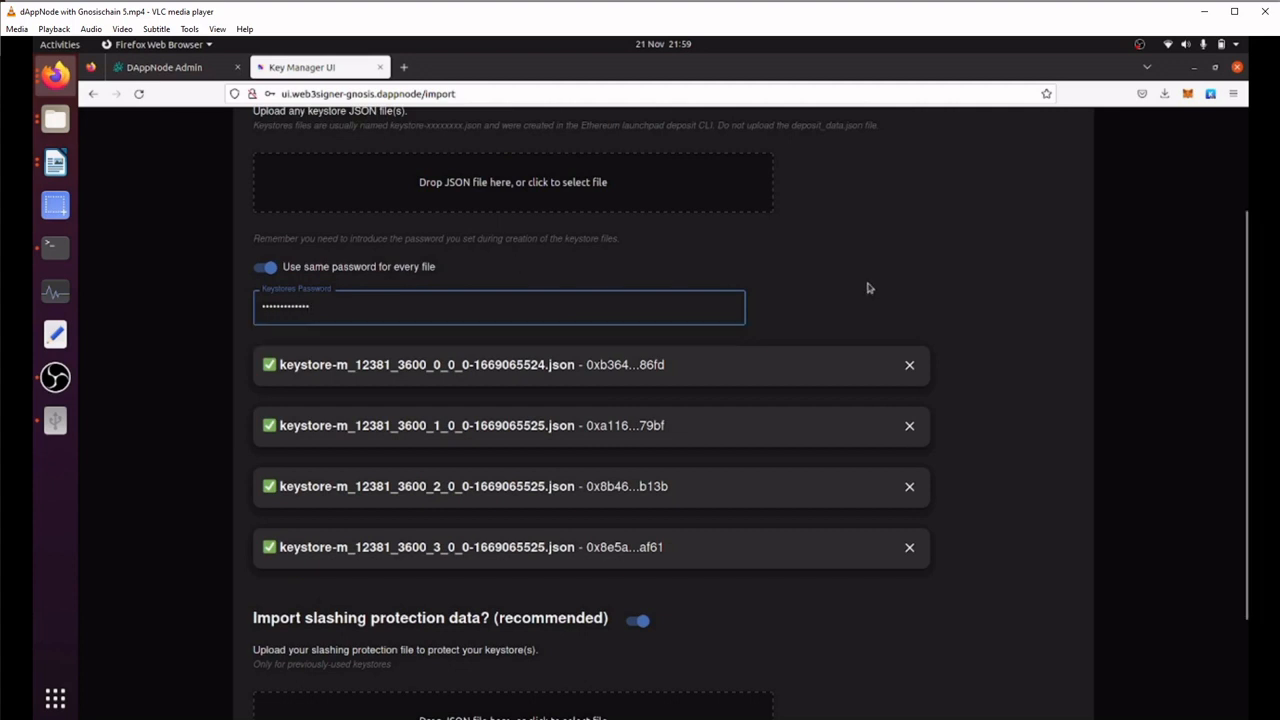
Turn off importing slashing protection data, submit the four keystores, close the import summary and decline saving the password in the browser
{"action": "scroll", "coordinate": [728, 540], "scroll_direction": "down", "scroll_amount": 2}
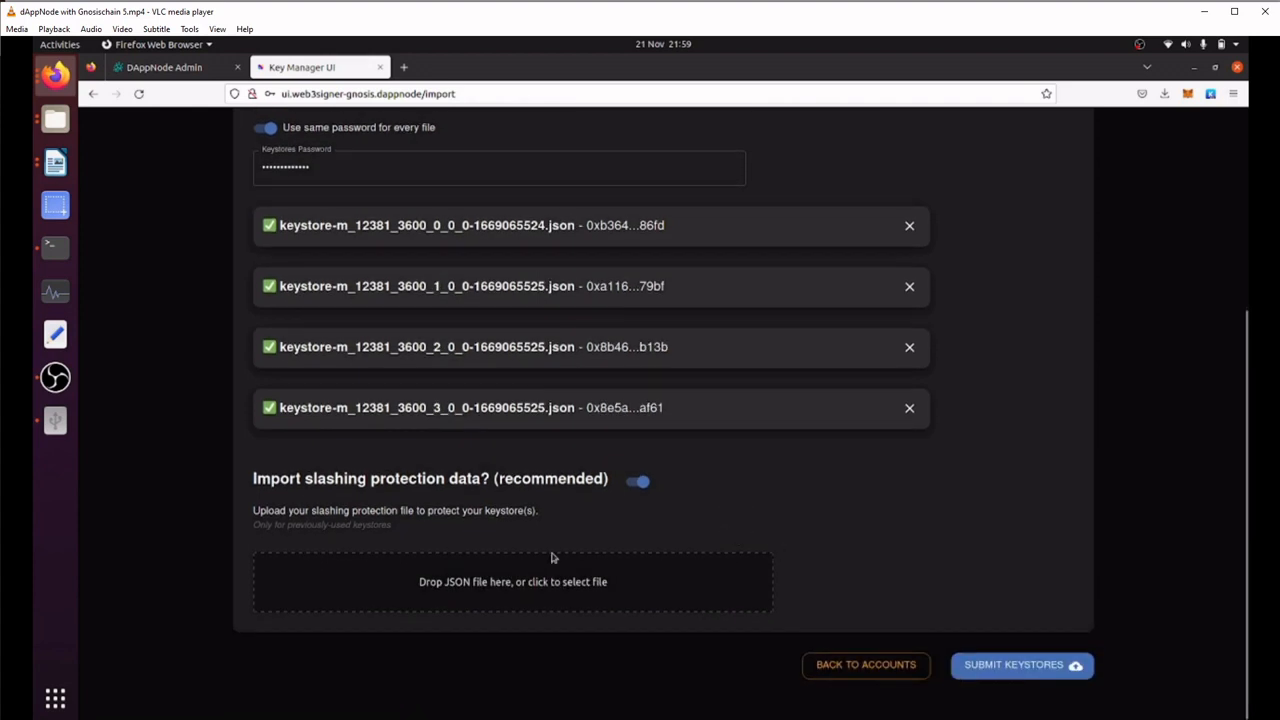
{"action": "left_click", "coordinate": [637, 481]}
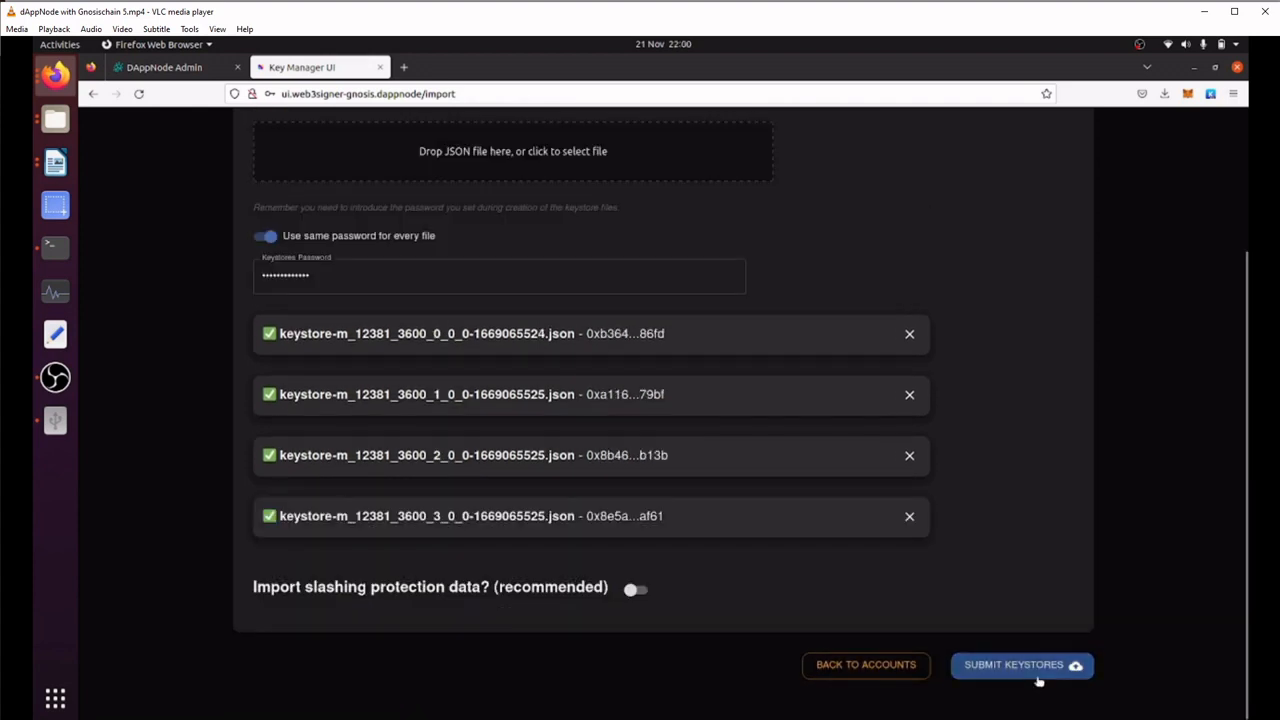
{"action": "left_click", "coordinate": [1036, 677]}
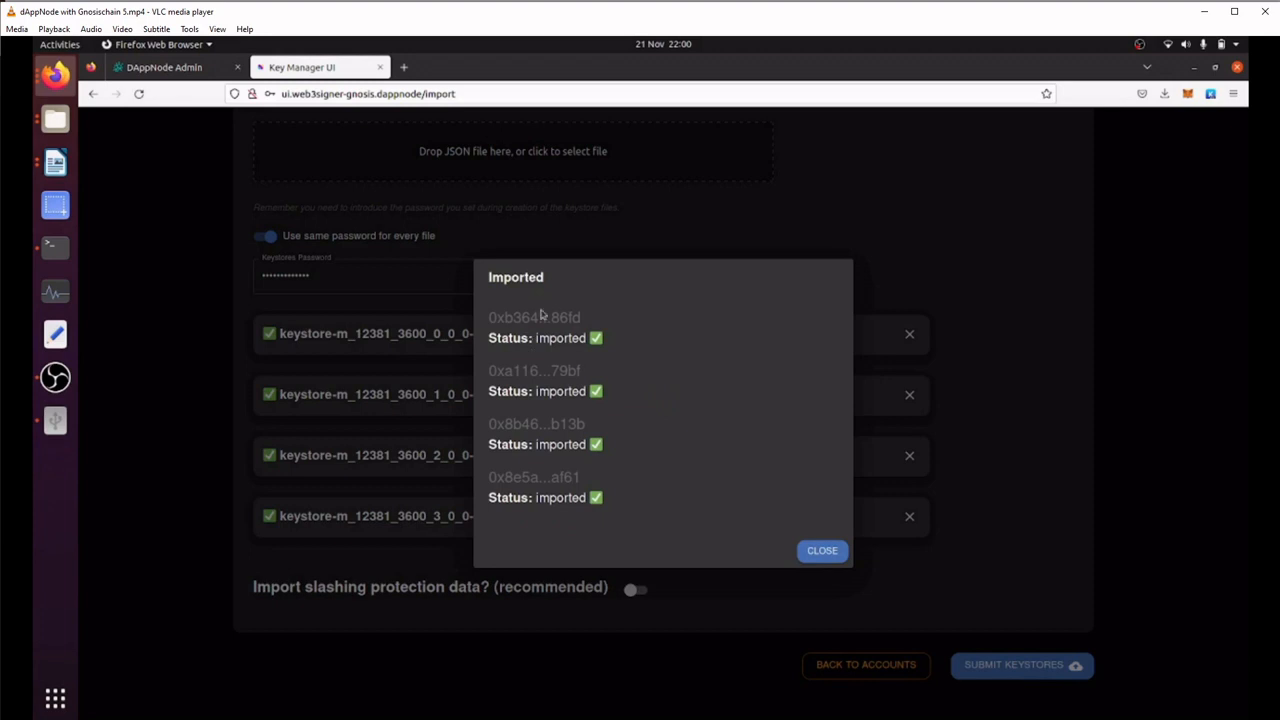
{"action": "left_click", "coordinate": [820, 551]}
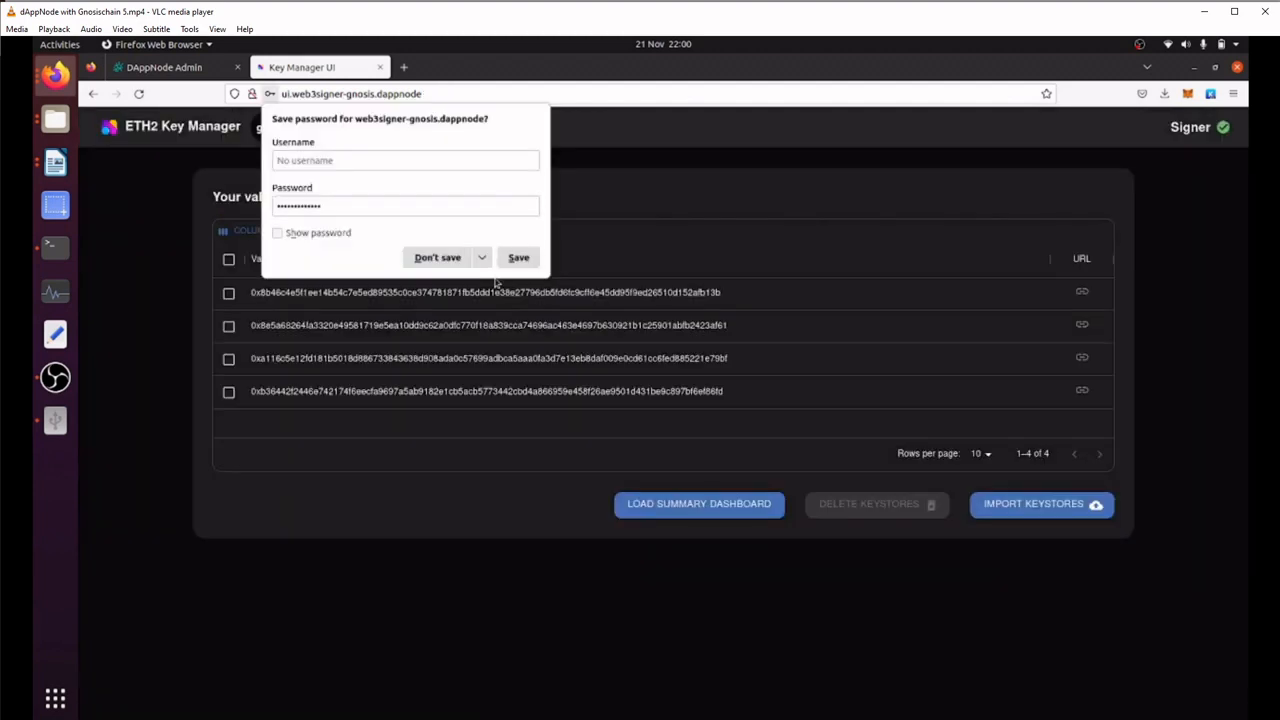
{"action": "left_click", "coordinate": [437, 258]}
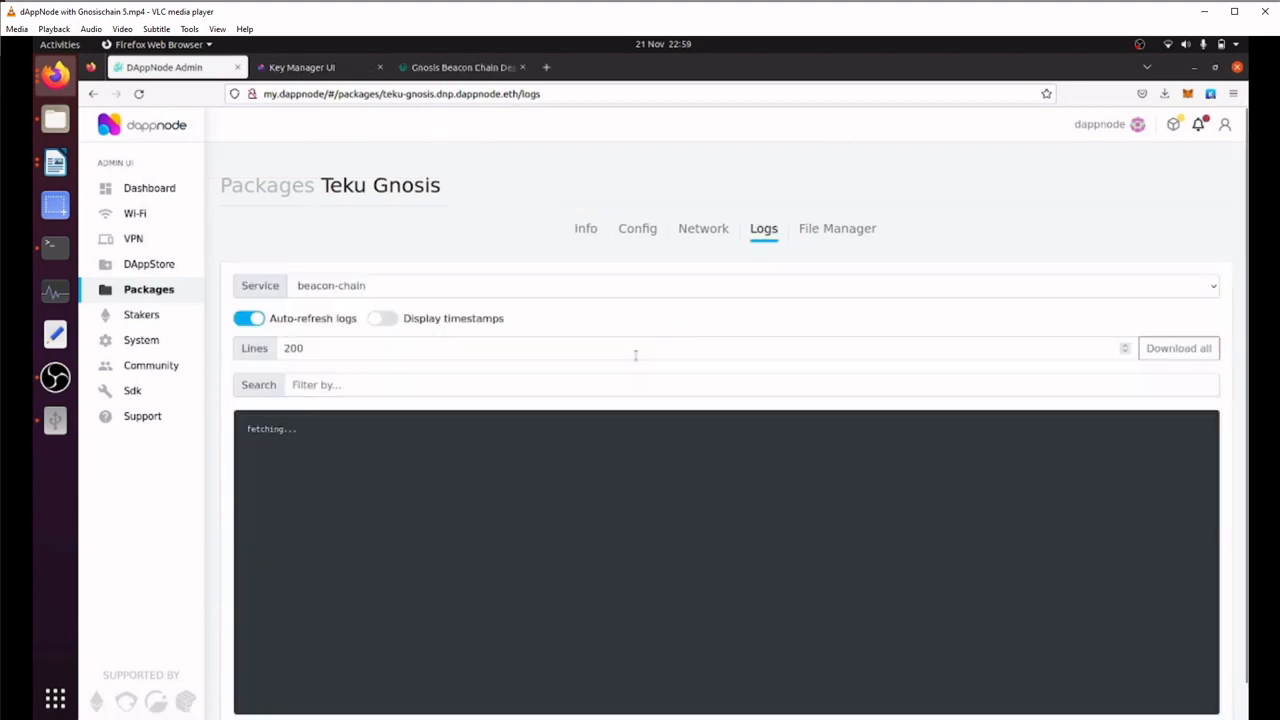
Switch the Teku Gnosis logs to the validator service and examine the added-validator entries and the latest log lines
{"action": "left_click", "coordinate": [319, 287]}
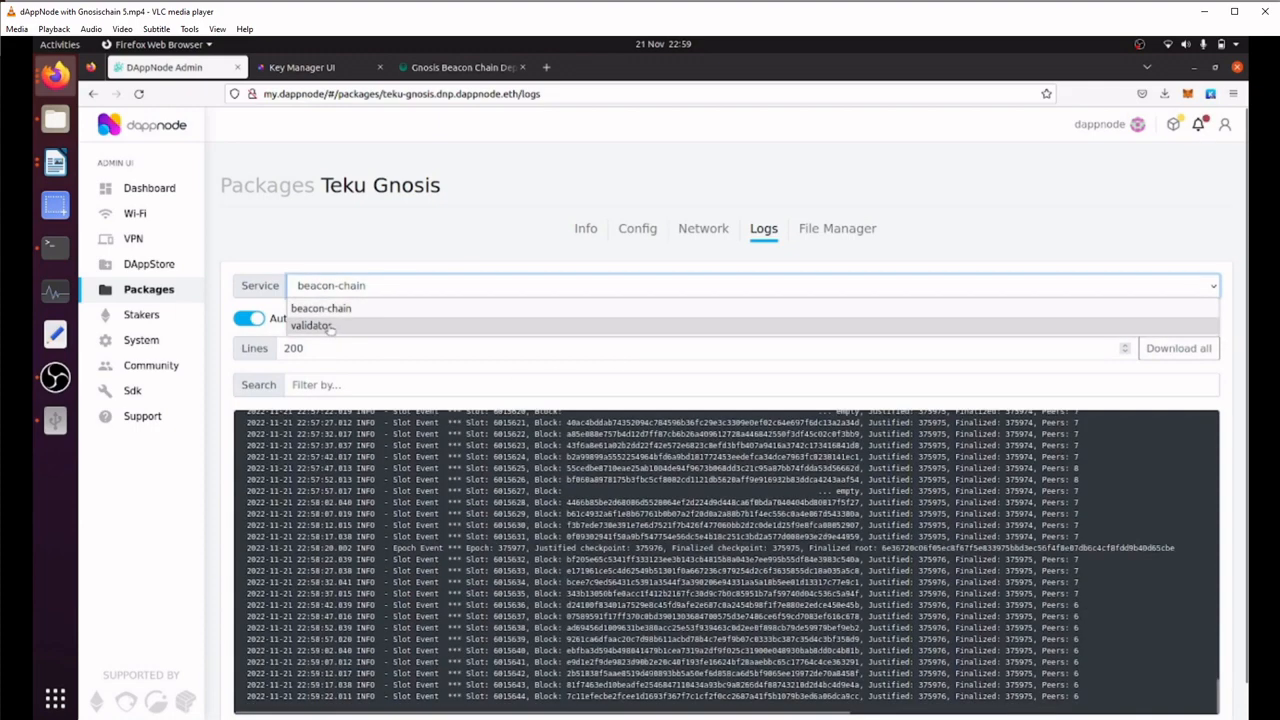
{"action": "left_click", "coordinate": [329, 326]}
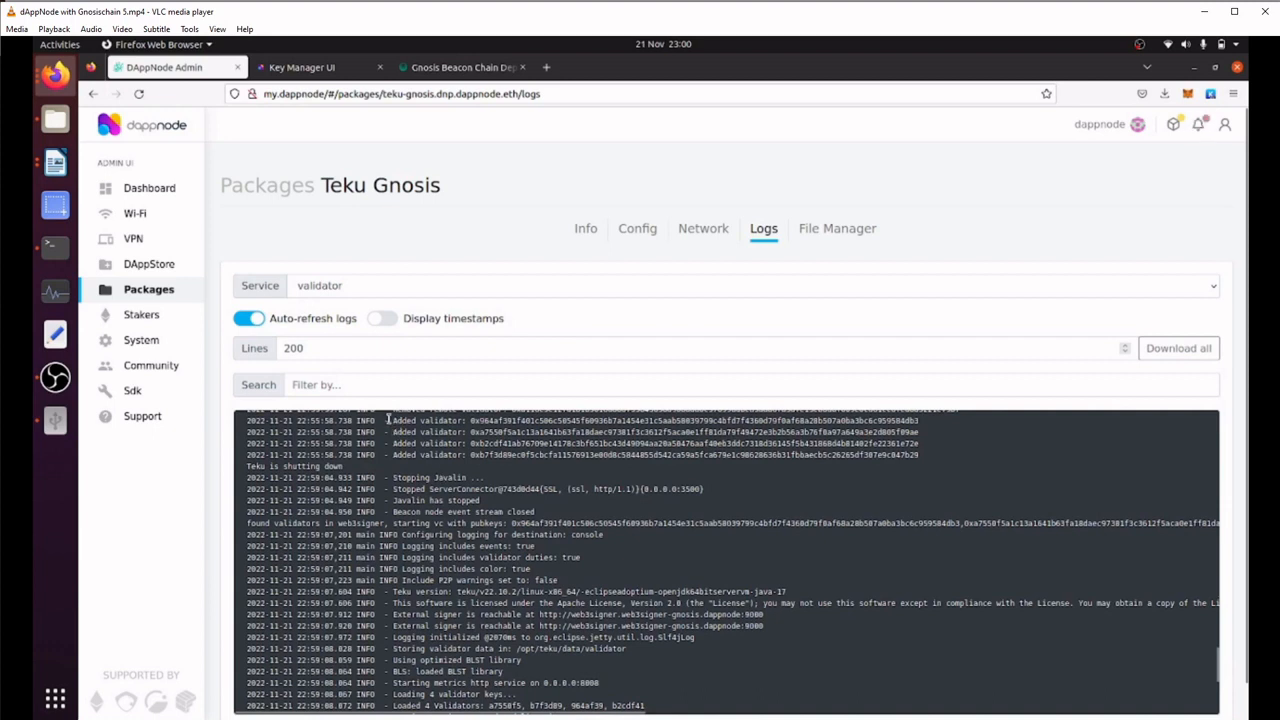
{"action": "left_click_drag", "start_coordinate": [394, 424], "coordinate": [857, 426]}
{"action": "scroll", "coordinate": [476, 593], "scroll_direction": "down", "scroll_amount": 5}
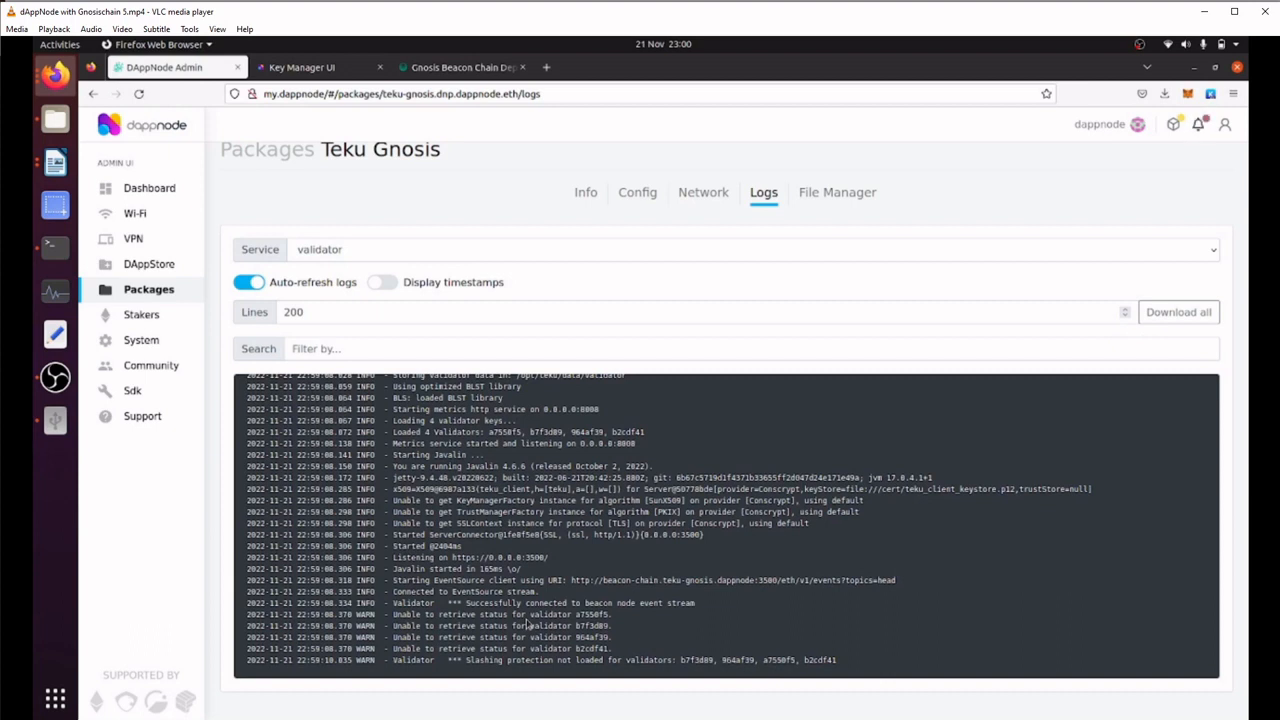
View the installed packages list and the DAppNode dashboard to check package status and chain synchronization
{"action": "left_click", "coordinate": [171, 290]}
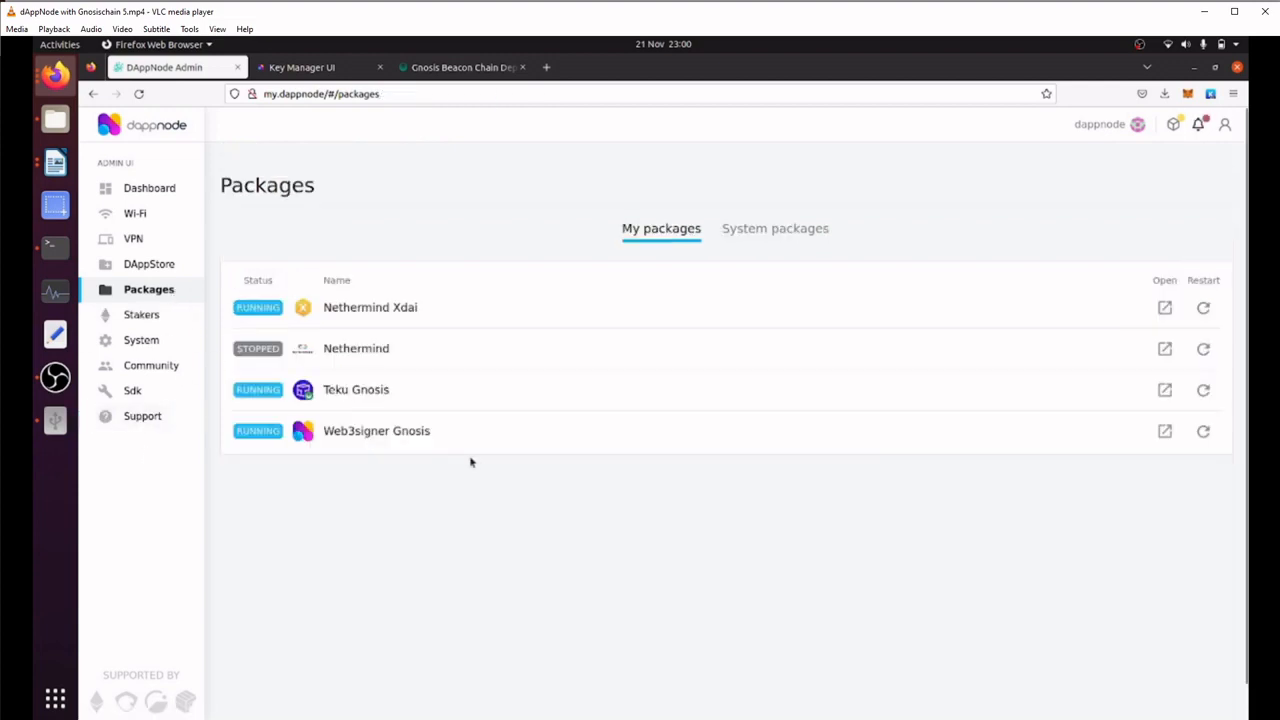
{"action": "left_click", "coordinate": [147, 198]}
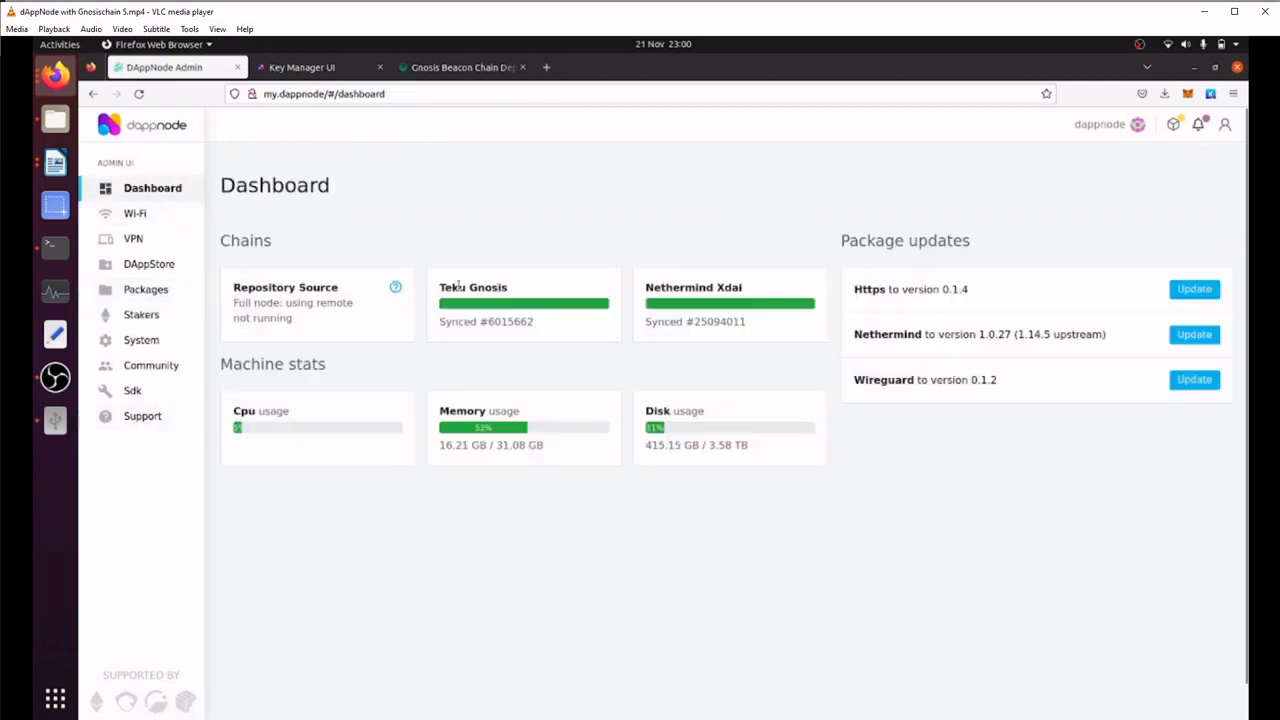